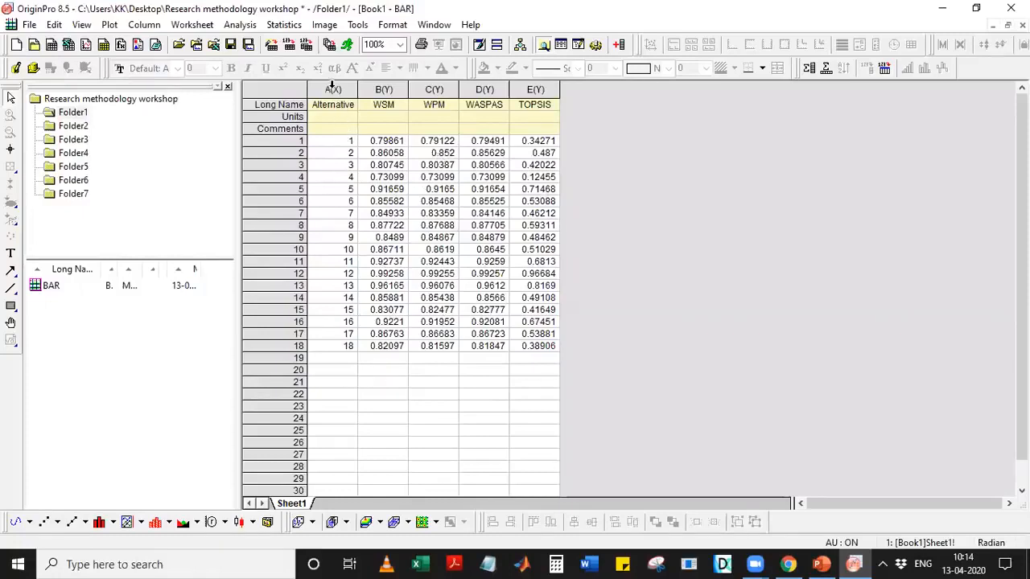
{"action": "left_click", "coordinate": [820, 564]}
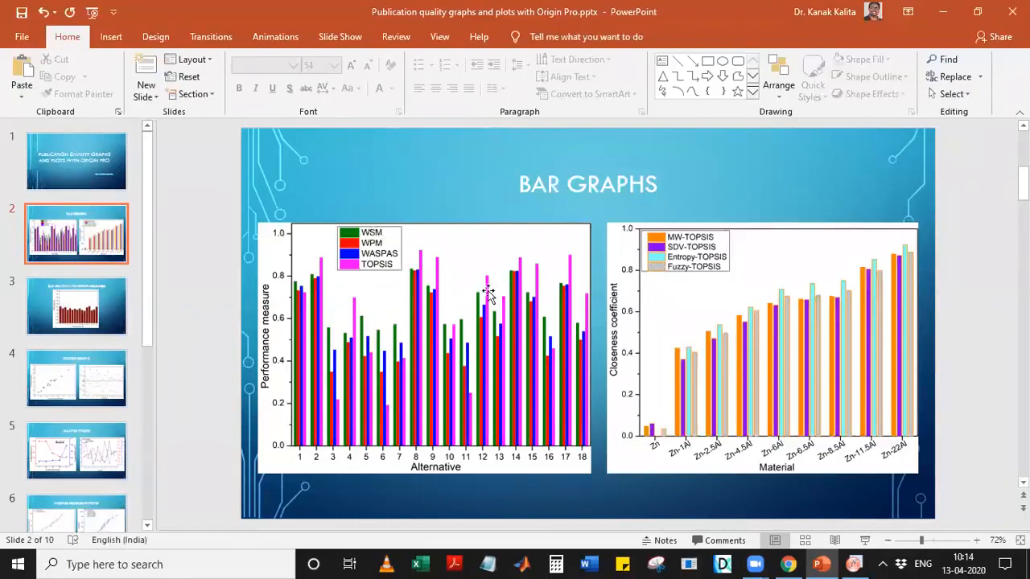
{"action": "left_click", "coordinate": [944, 10]}
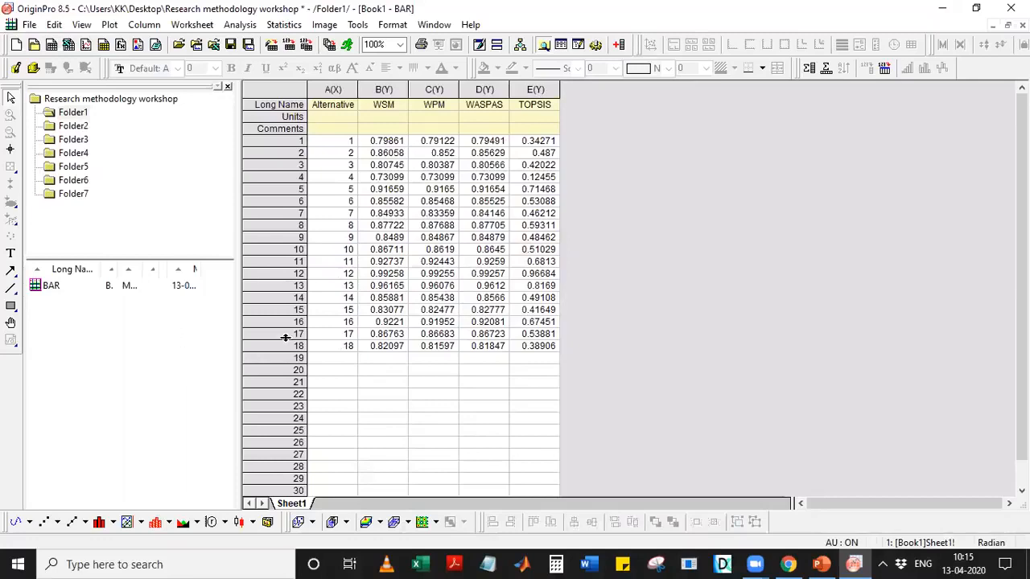
{"action": "left_click", "coordinate": [820, 564]}
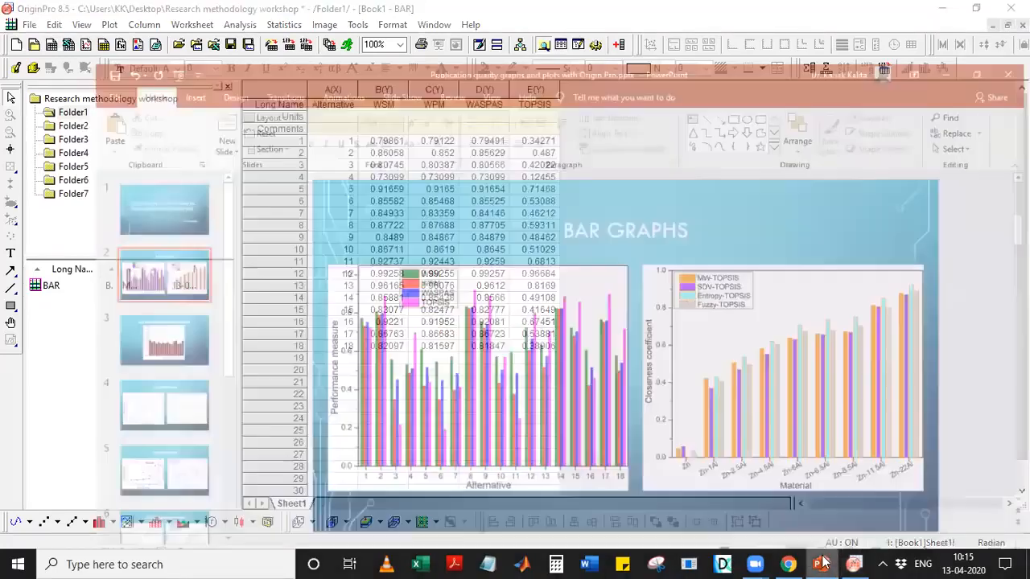
{"action": "left_click", "coordinate": [821, 564]}
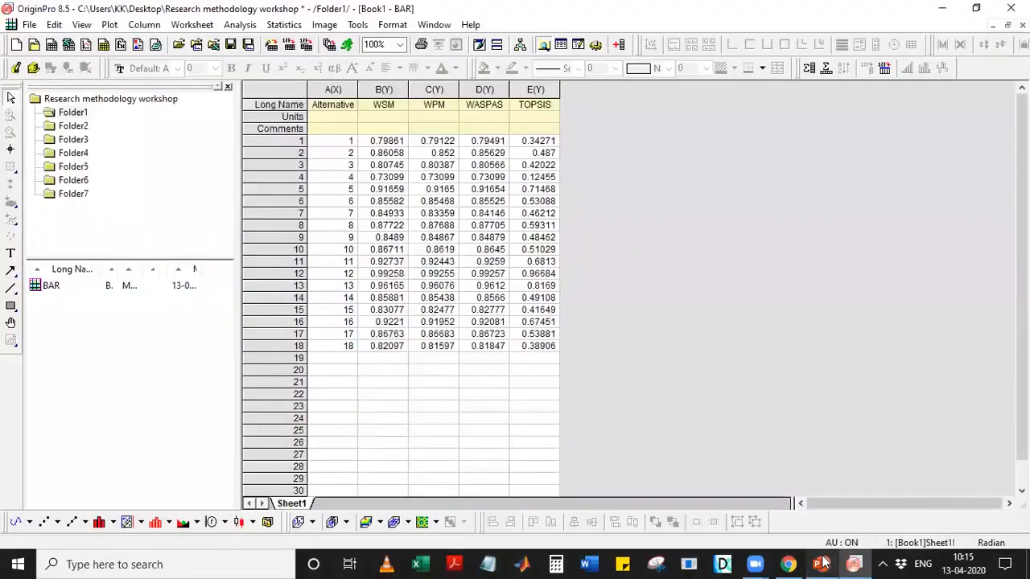
Plot WSM against Alternative as a column graph in Graph1.
{"action": "left_click_drag", "start_coordinate": [343, 89], "coordinate": [366, 89]}
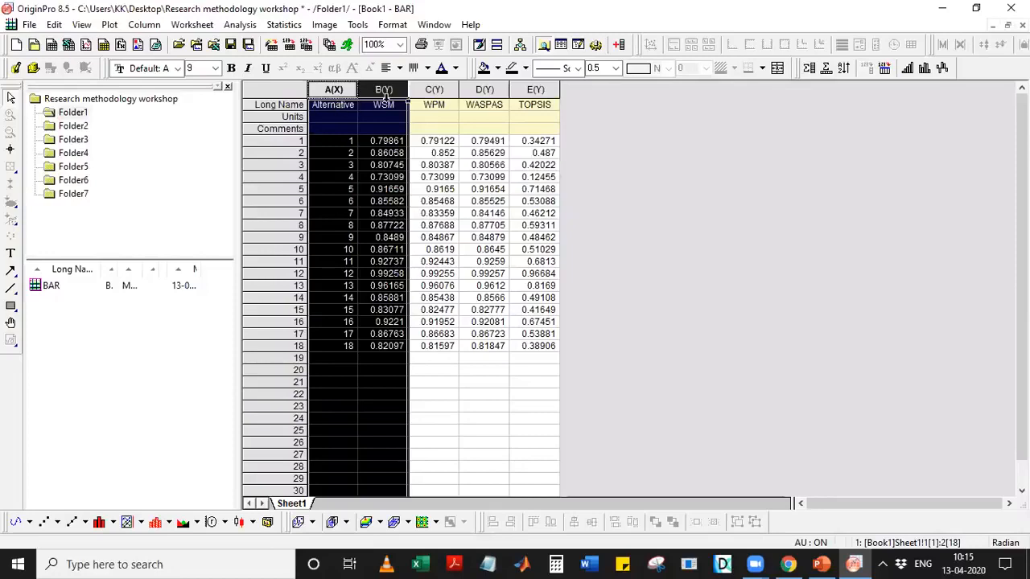
{"action": "left_click", "coordinate": [114, 523]}
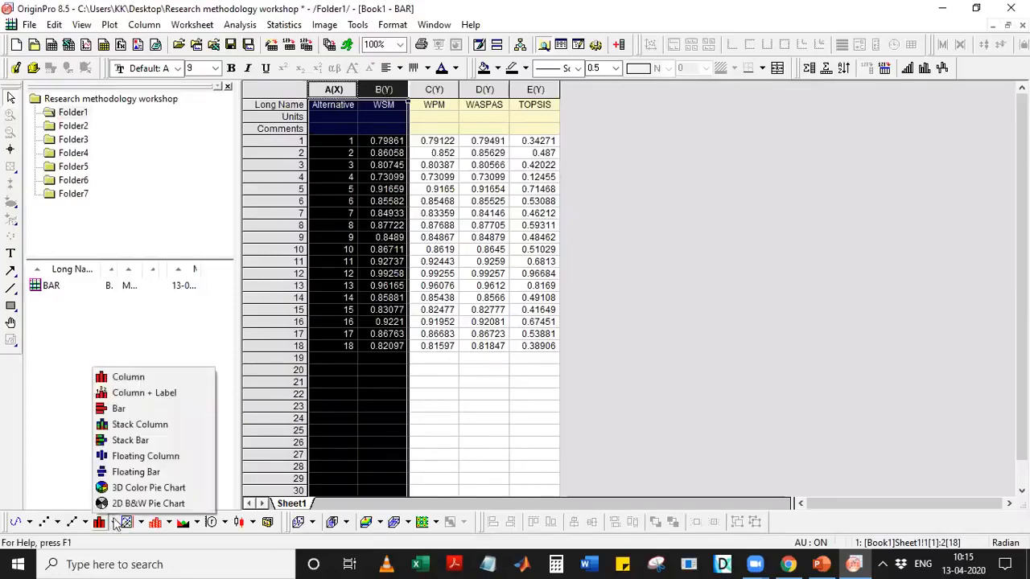
{"action": "left_click", "coordinate": [132, 385]}
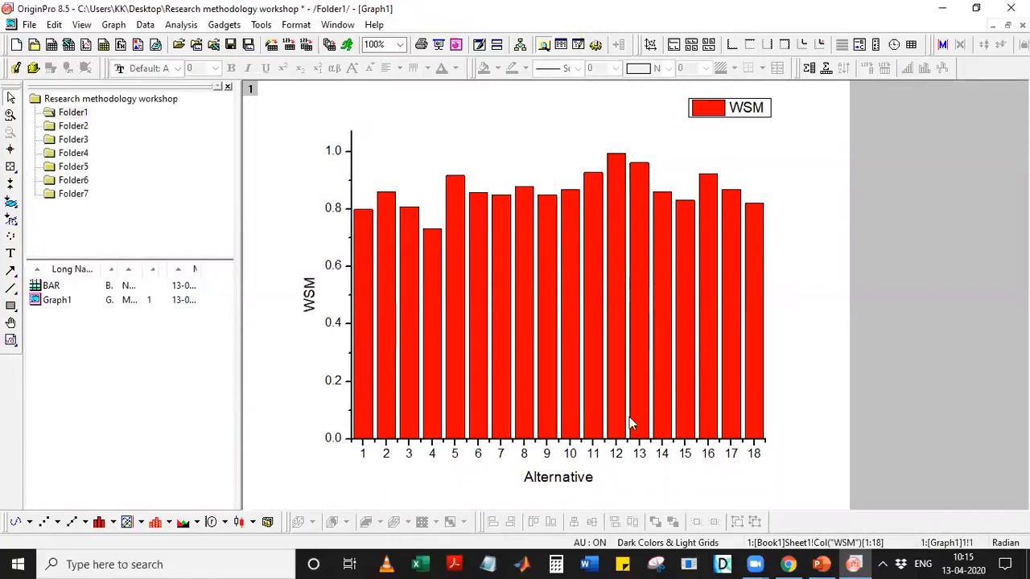
Plot WSM and WPM as paired columns in Graph2, then select columns A–E in BAR.
{"action": "double_click", "coordinate": [50, 287]}
{"action": "left_click_drag", "start_coordinate": [326, 89], "coordinate": [438, 89]}
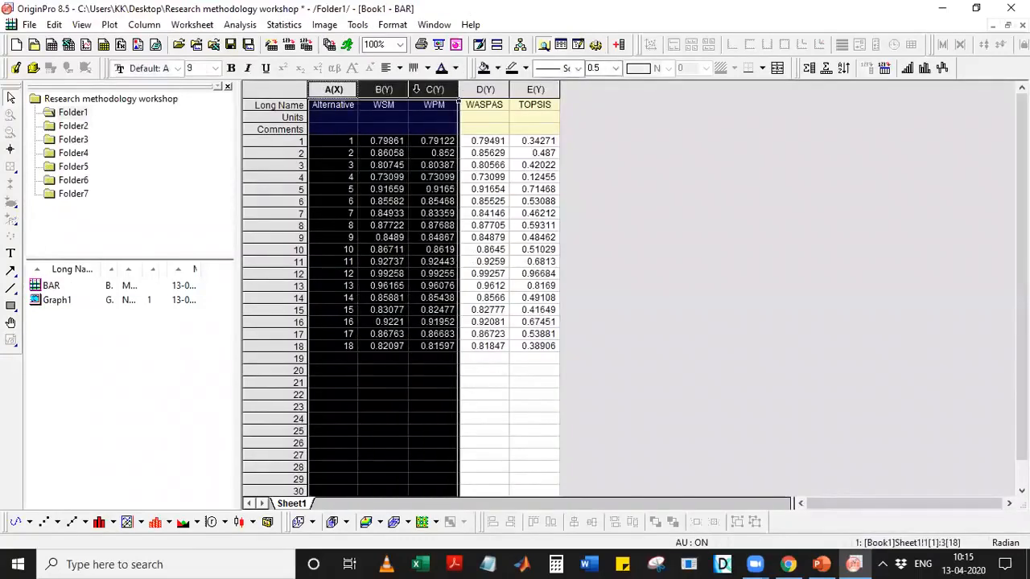
{"action": "left_click", "coordinate": [115, 523]}
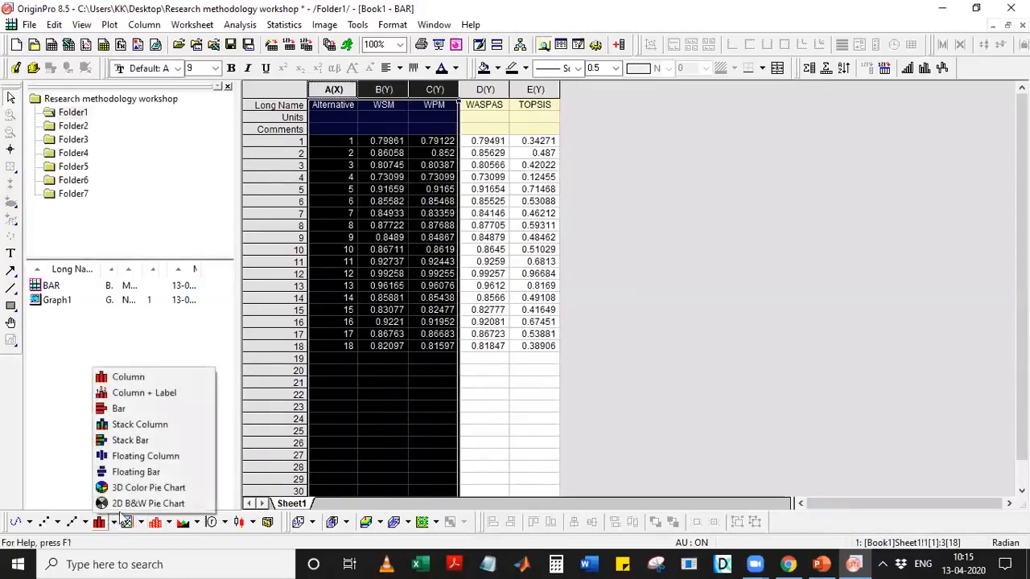
{"action": "left_click", "coordinate": [126, 375]}
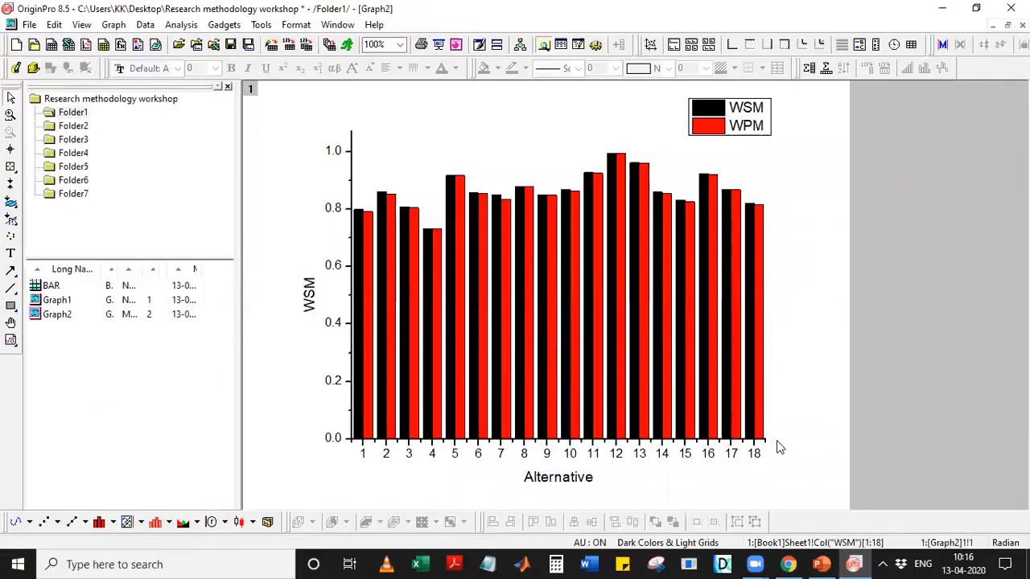
{"action": "double_click", "coordinate": [51, 287]}
{"action": "left_click_drag", "start_coordinate": [334, 89], "coordinate": [535, 89]}
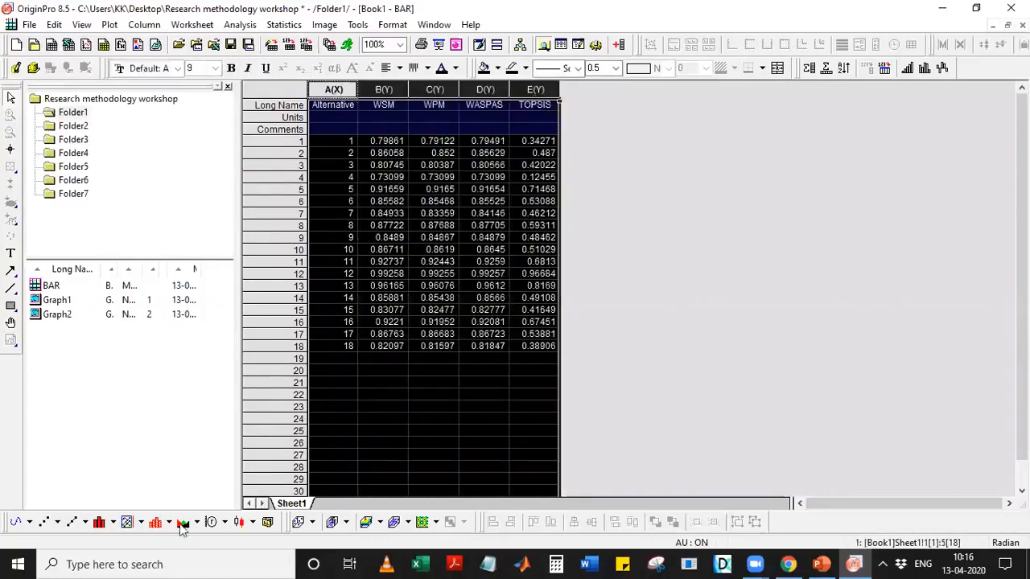
Plot WSM, WPM, WASPAS and TOPSIS as grouped columns, placing a smaller legend at upper right.
{"action": "left_click", "coordinate": [99, 522]}
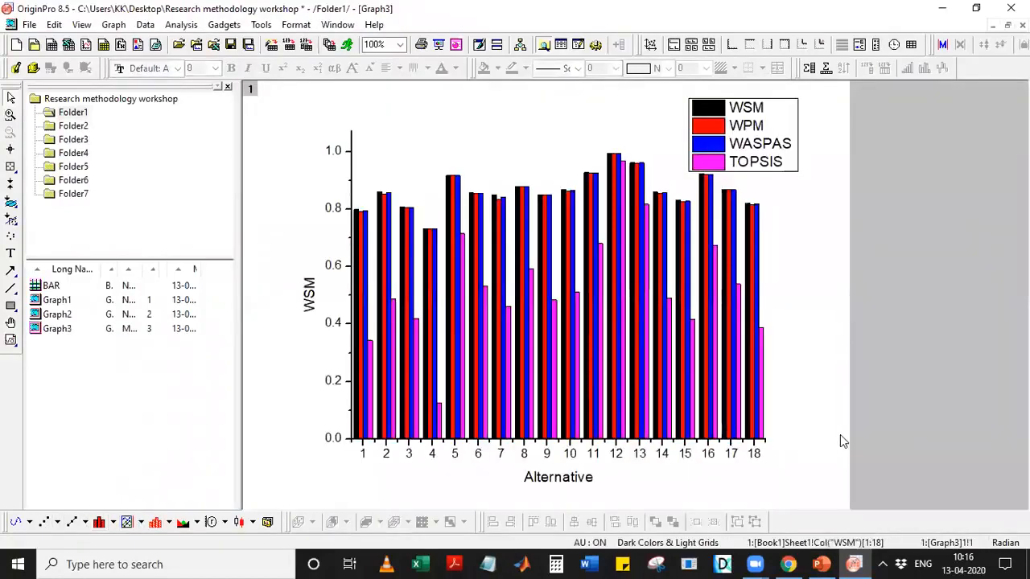
{"action": "left_click_drag", "start_coordinate": [773, 138], "coordinate": [453, 132]}
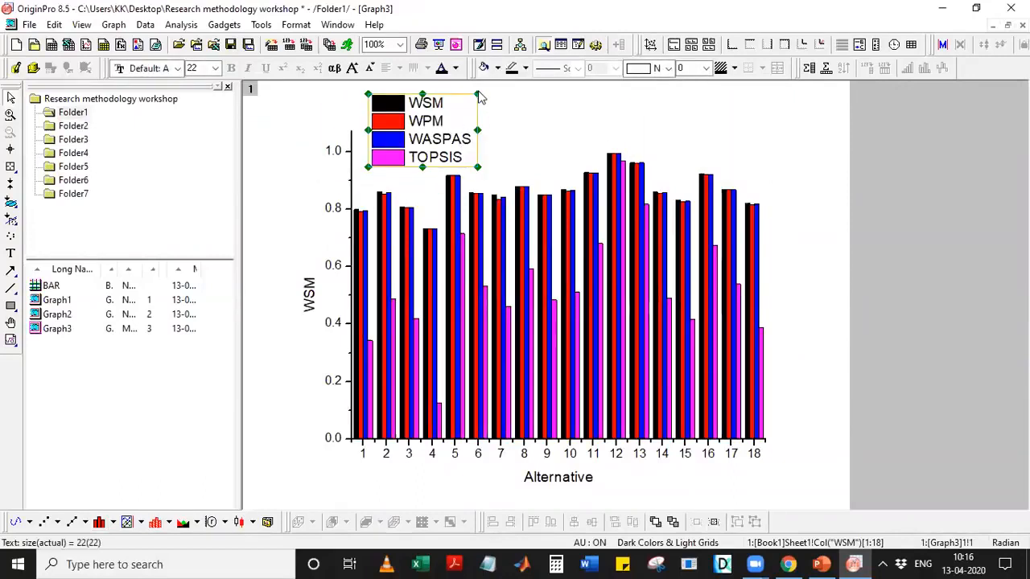
{"action": "left_click_drag", "start_coordinate": [477, 93], "coordinate": [805, 130]}
{"action": "left_click", "coordinate": [871, 395]}
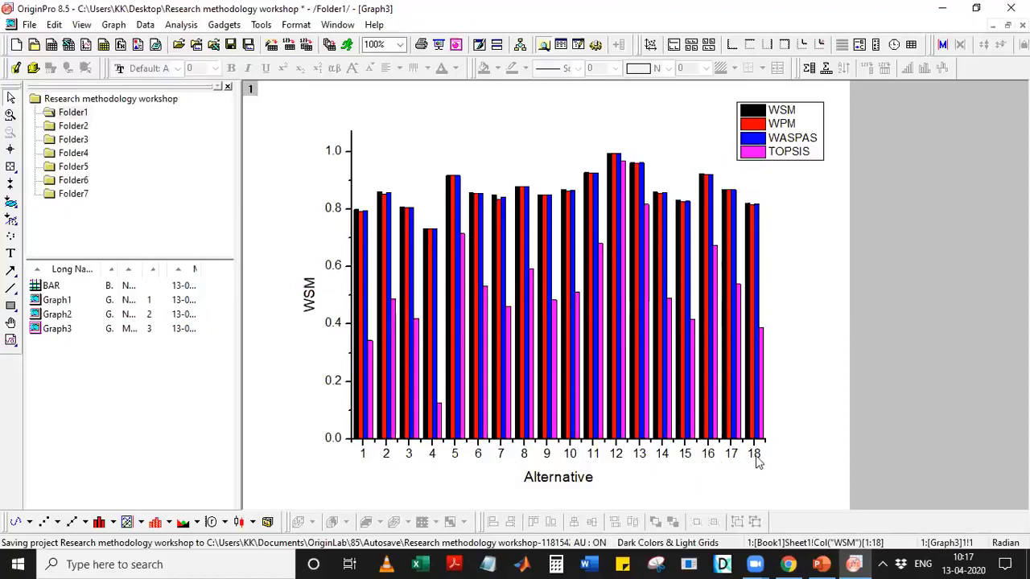
Set the x-axis scale to 0 minor ticks, then bring up the vertical axis scale settings.
{"action": "left_click", "coordinate": [595, 456]}
{"action": "double_click", "coordinate": [596, 456]}
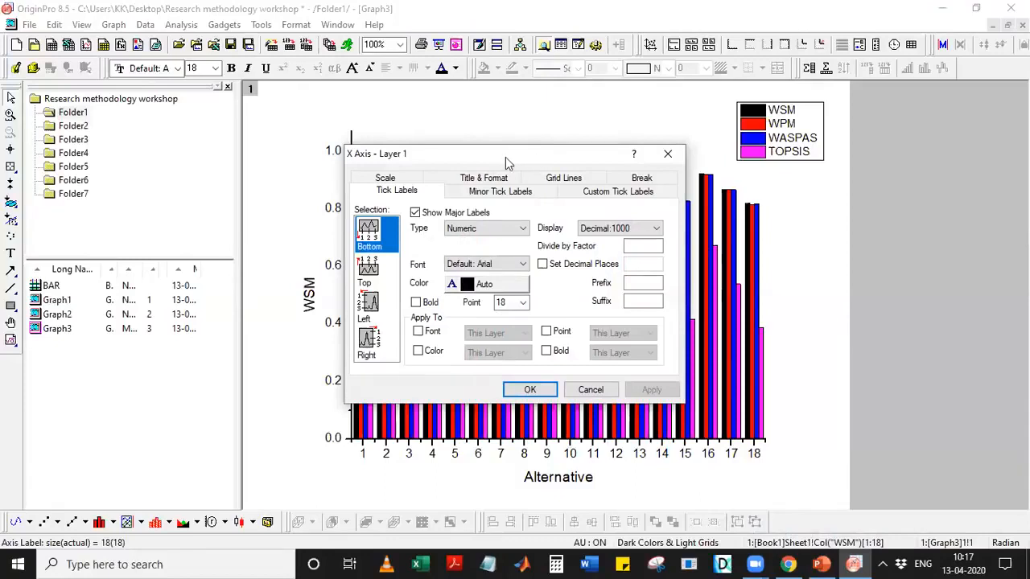
{"action": "left_click_drag", "start_coordinate": [506, 157], "coordinate": [639, 151]}
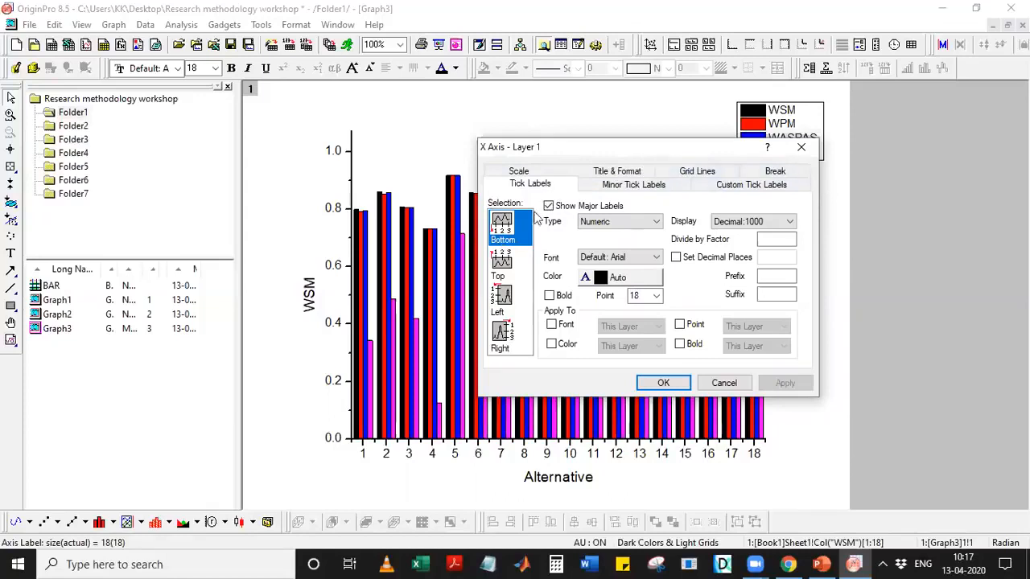
{"action": "left_click", "coordinate": [521, 174]}
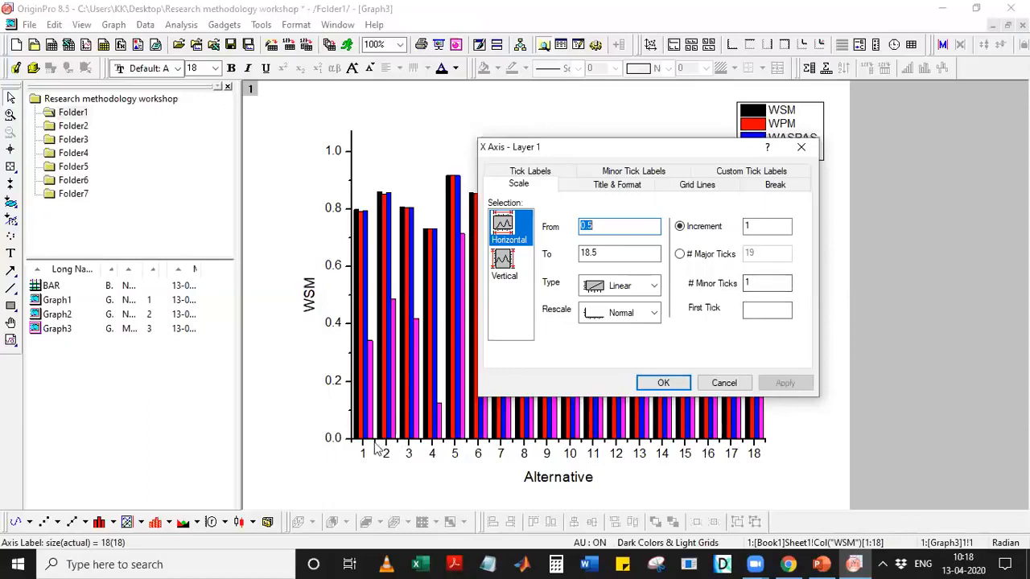
{"action": "left_click_drag", "start_coordinate": [756, 283], "coordinate": [689, 283]}
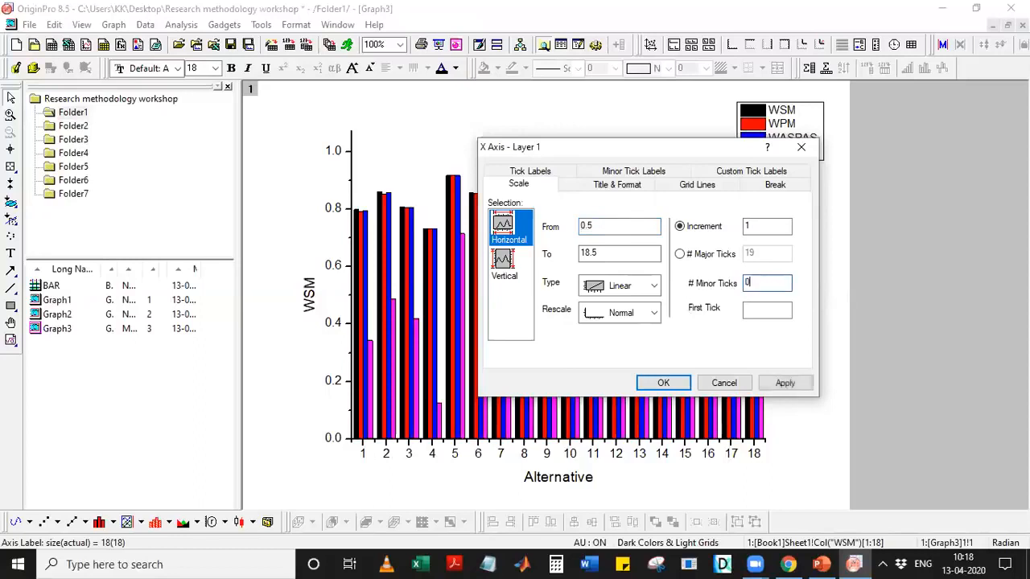
{"action": "left_click", "coordinate": [779, 384]}
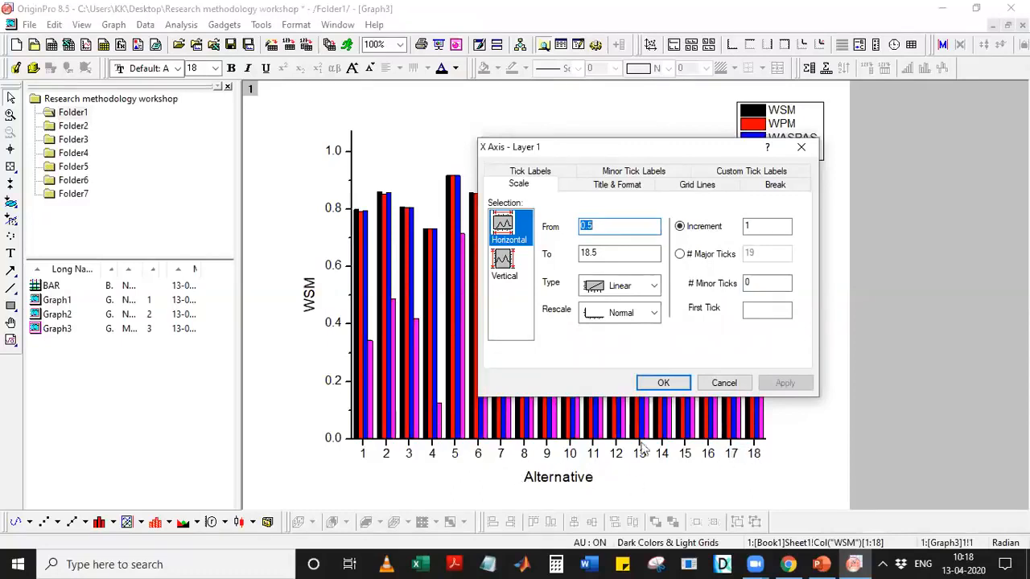
{"action": "left_click", "coordinate": [507, 262]}
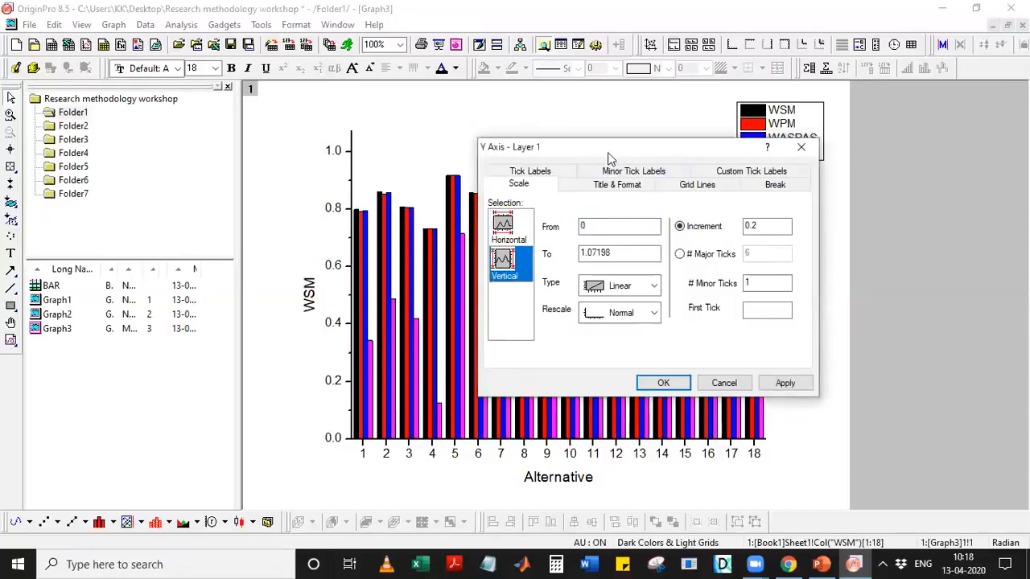
Set the y-axis scale from 0 to 1.0 with increment 0.2 and close the dialog.
{"action": "left_click_drag", "start_coordinate": [609, 157], "coordinate": [518, 213]}
{"action": "left_click", "coordinate": [423, 282]}
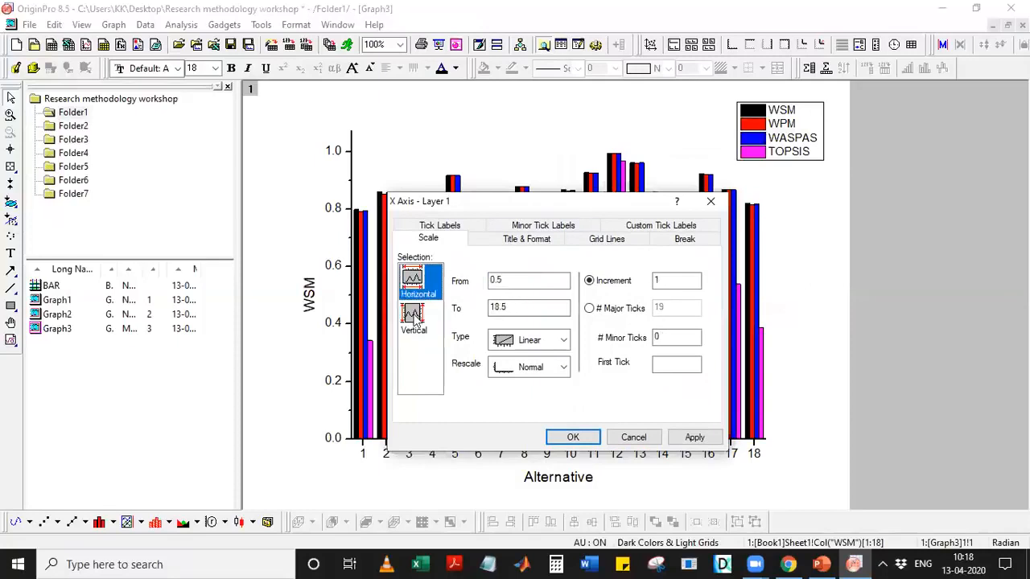
{"action": "left_click", "coordinate": [415, 316]}
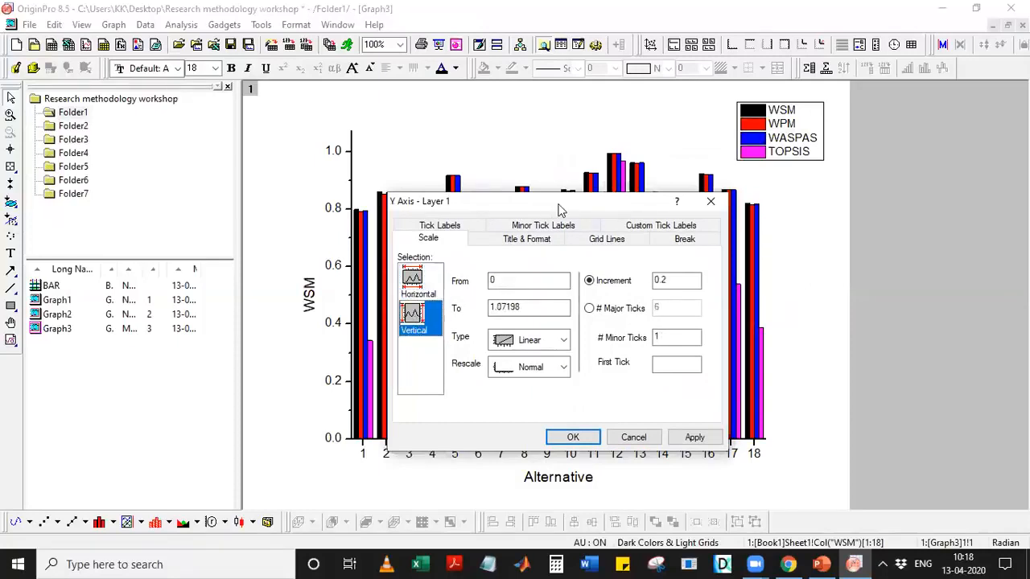
{"action": "left_click_drag", "start_coordinate": [560, 211], "coordinate": [611, 218]}
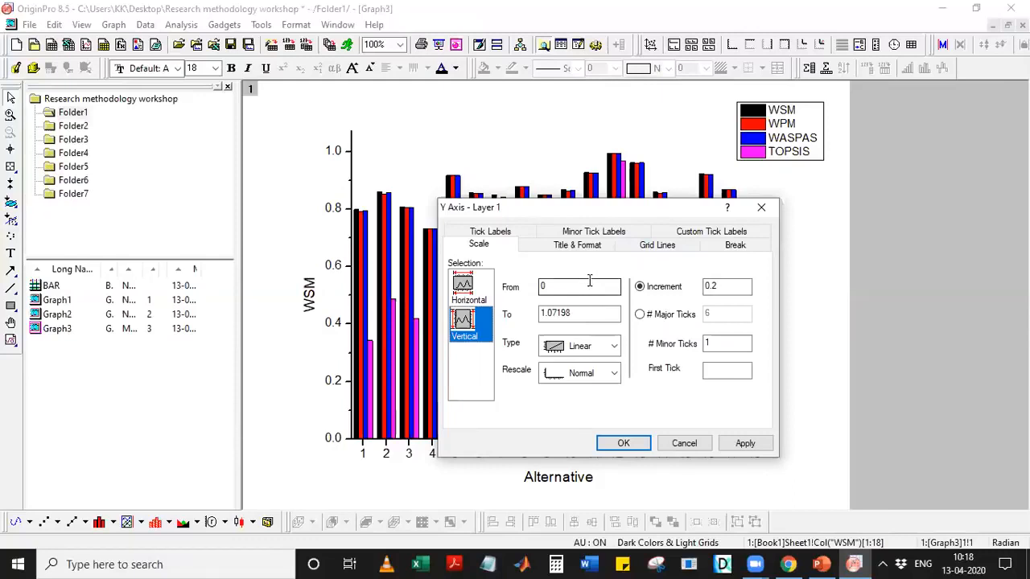
{"action": "left_click", "coordinate": [590, 314]}
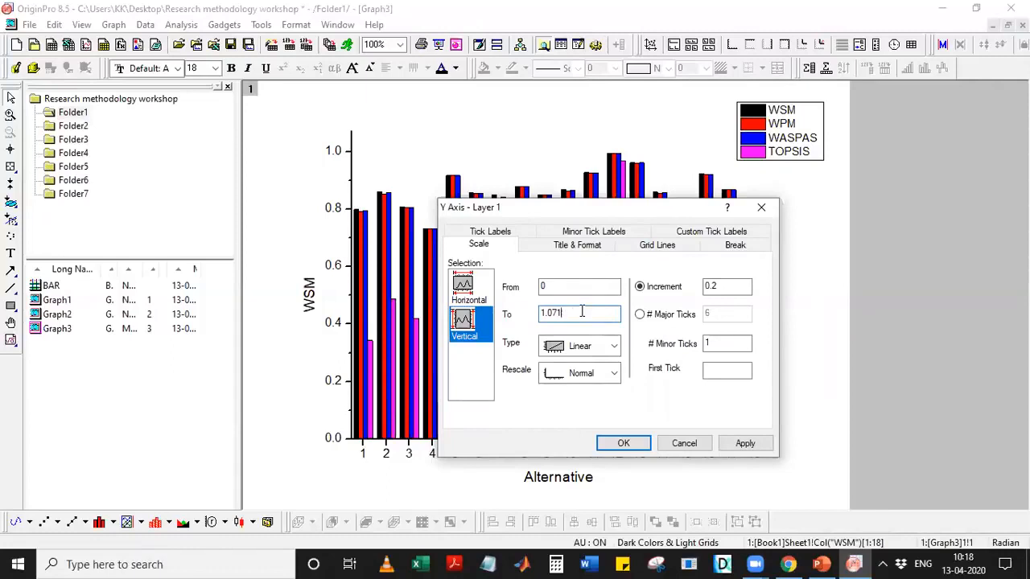
{"action": "left_click", "coordinate": [749, 444]}
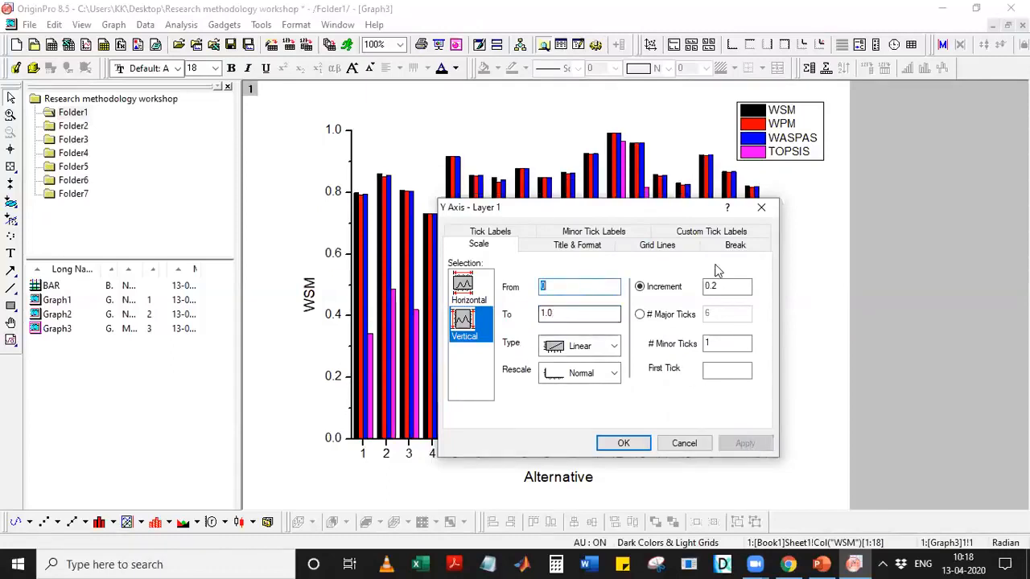
{"action": "left_click", "coordinate": [761, 208]}
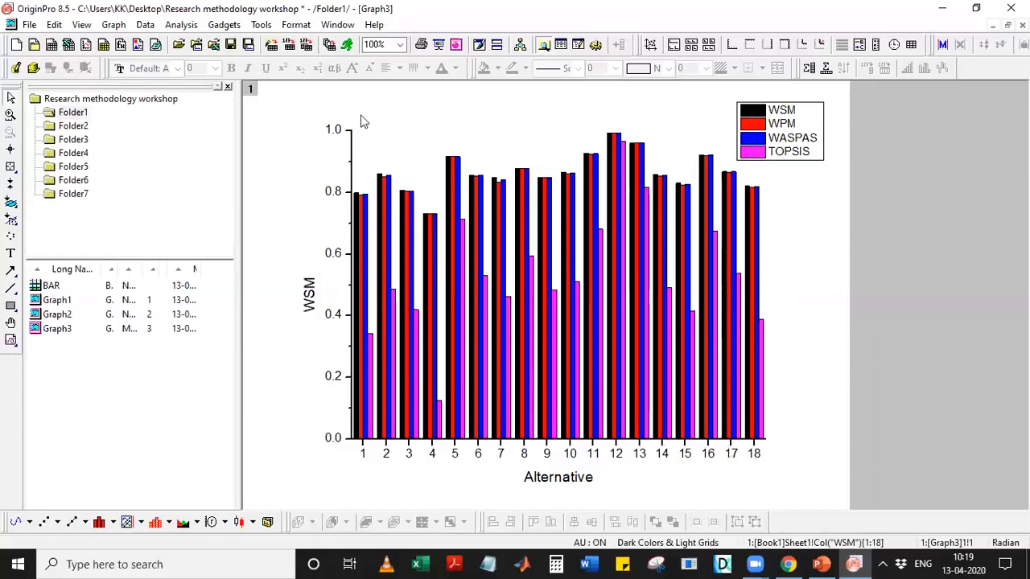
{"action": "left_click", "coordinate": [821, 564]}
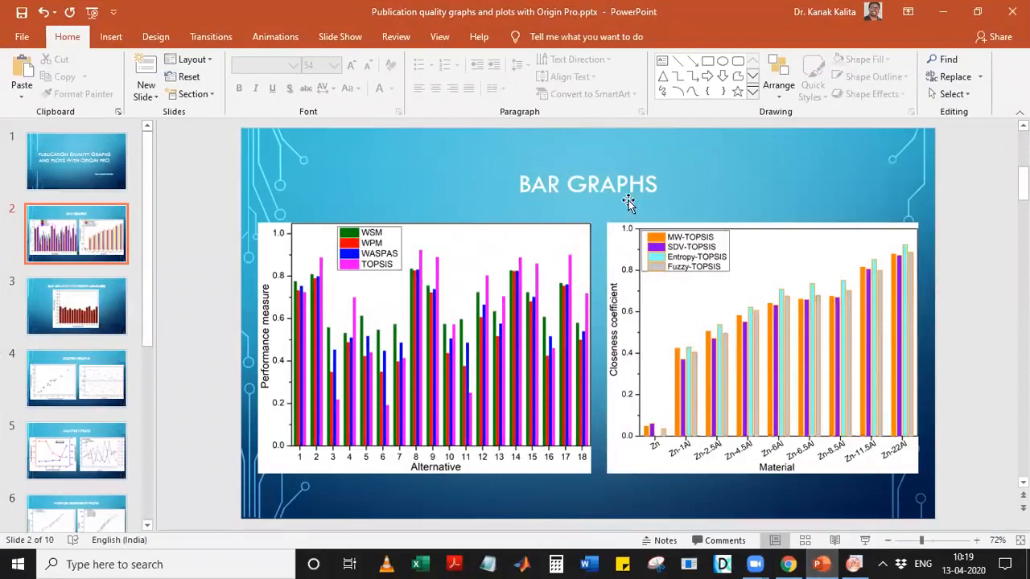
{"action": "left_click", "coordinate": [943, 11]}
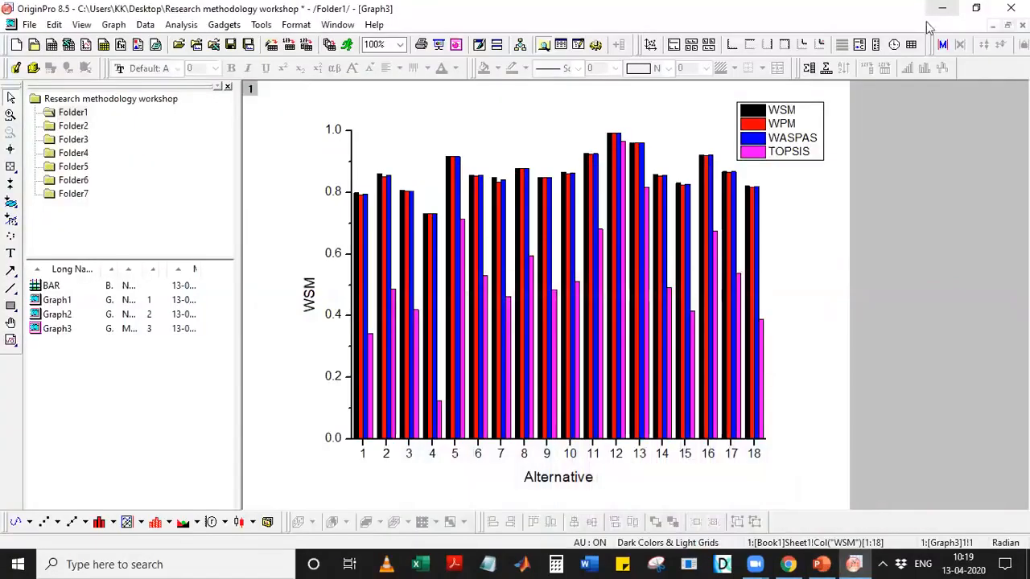
Try adding major and minor Y-axis grid lines from the Grid Lines settings.
{"action": "double_click", "coordinate": [351, 149]}
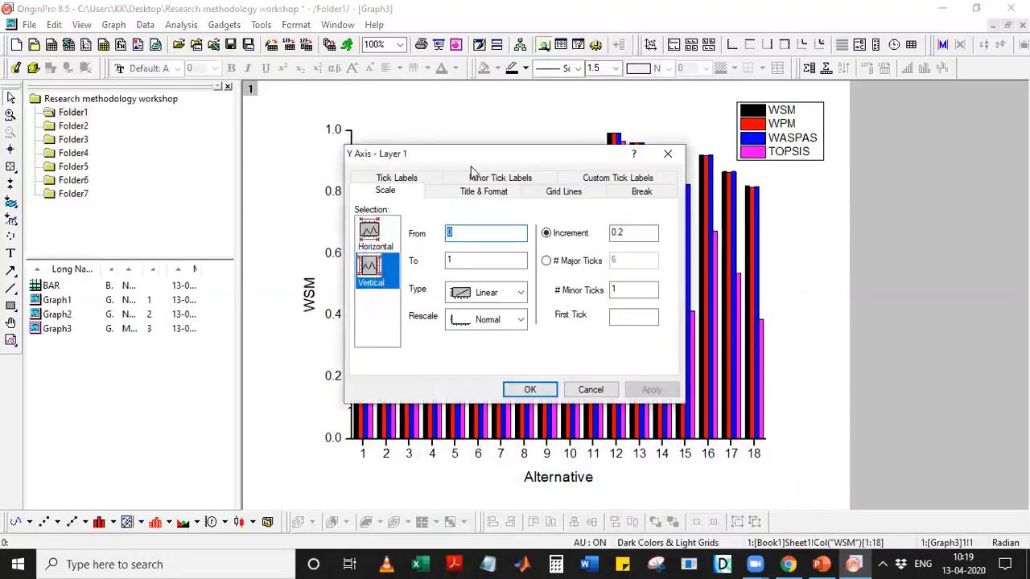
{"action": "left_click_drag", "start_coordinate": [564, 153], "coordinate": [657, 147]}
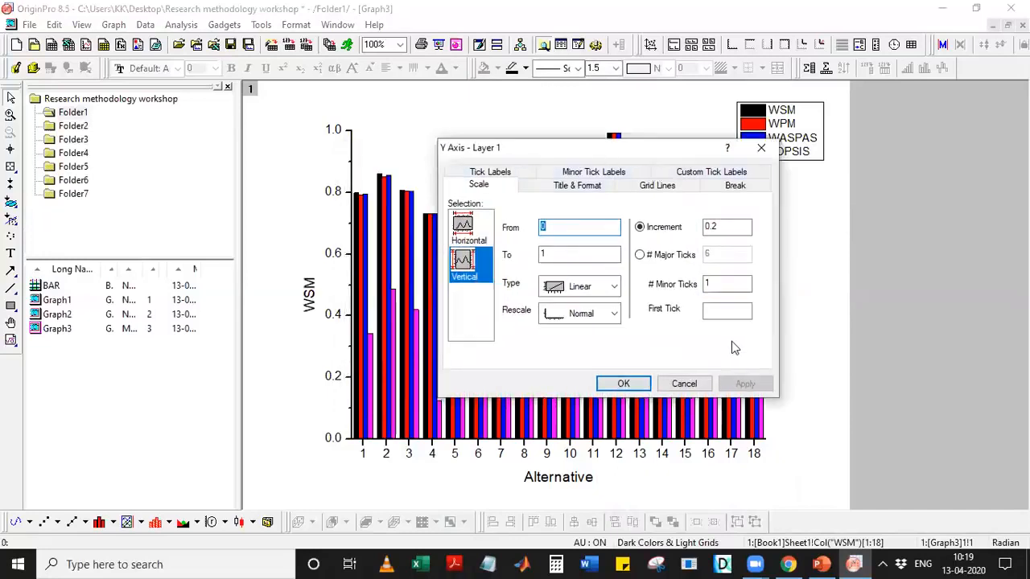
{"action": "left_click", "coordinate": [648, 188]}
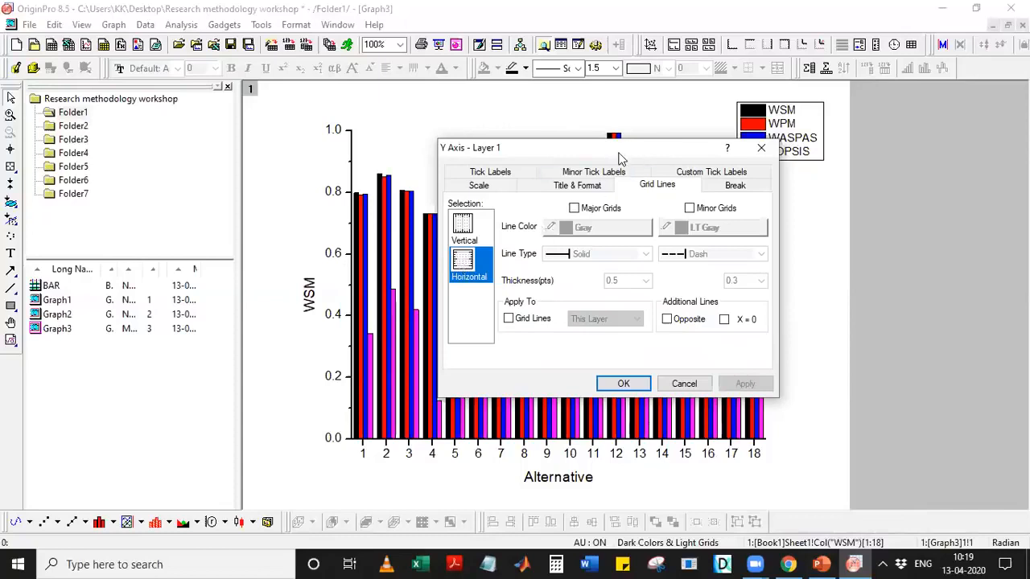
{"action": "left_click_drag", "start_coordinate": [619, 155], "coordinate": [831, 146]}
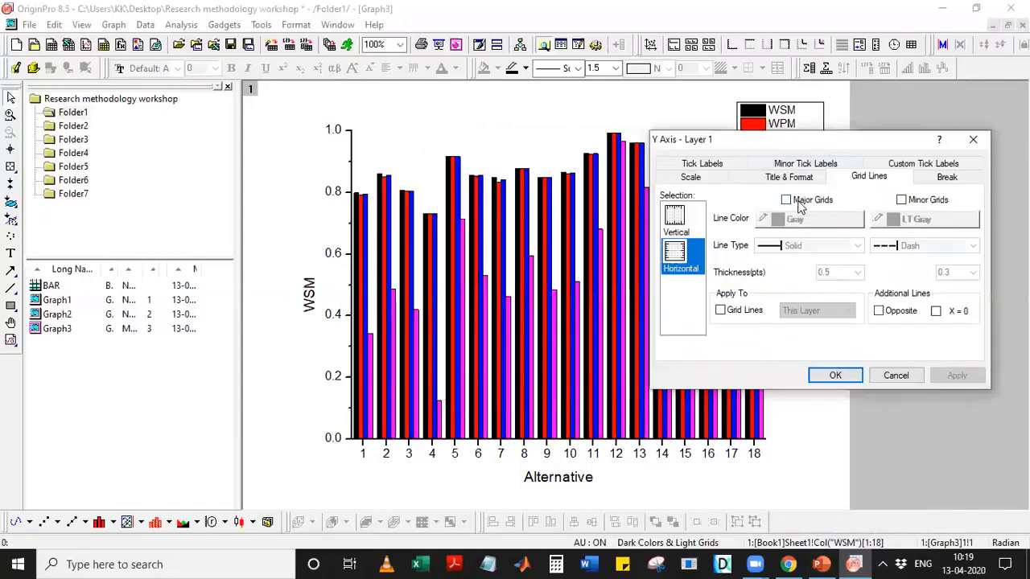
{"action": "left_click", "coordinate": [799, 203]}
{"action": "left_click", "coordinate": [950, 375]}
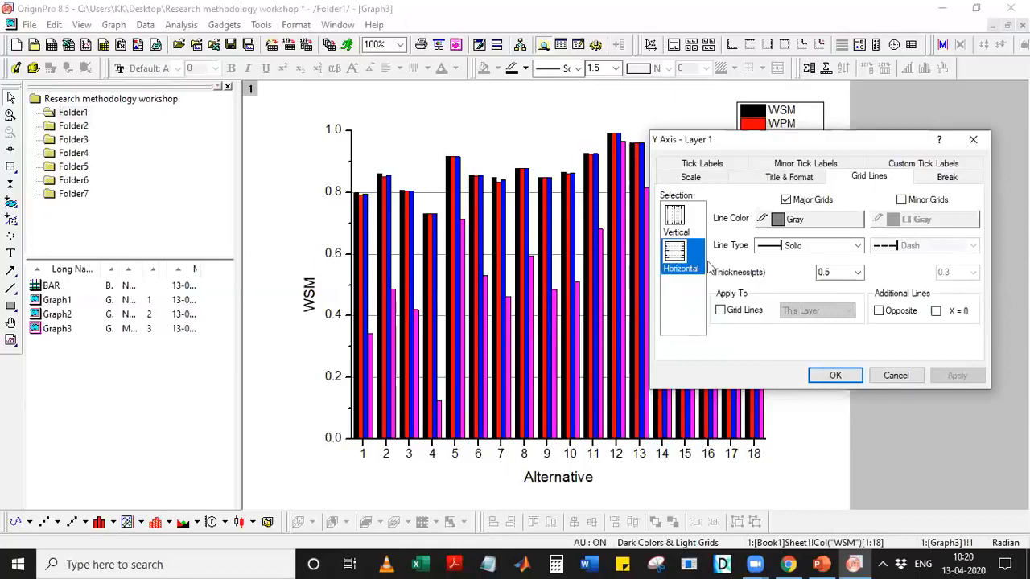
{"action": "left_click", "coordinate": [901, 200]}
{"action": "left_click", "coordinate": [953, 375]}
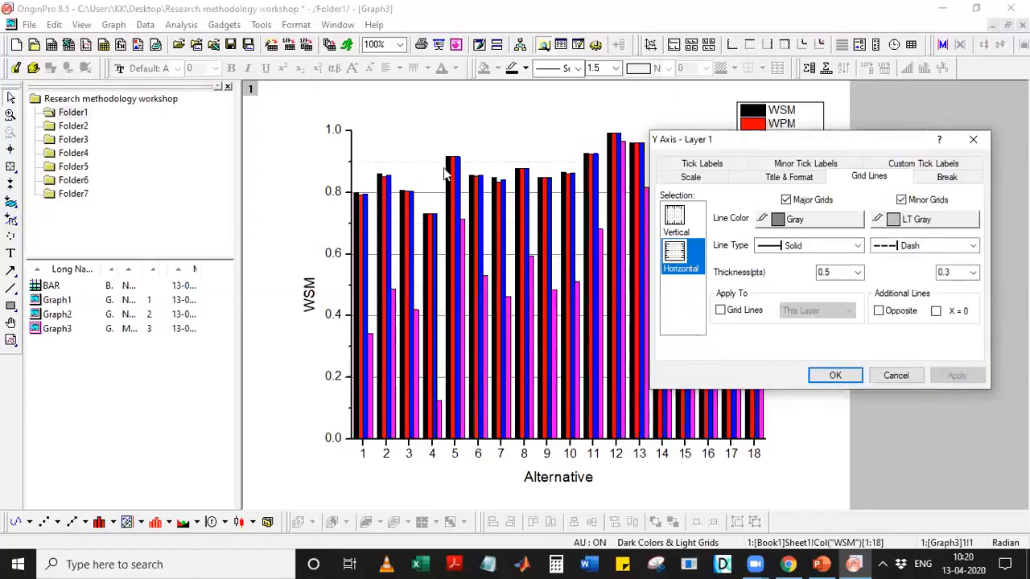
Browse the major and minor grid colour choices, keeping the solid major line style.
{"action": "left_click", "coordinate": [802, 220]}
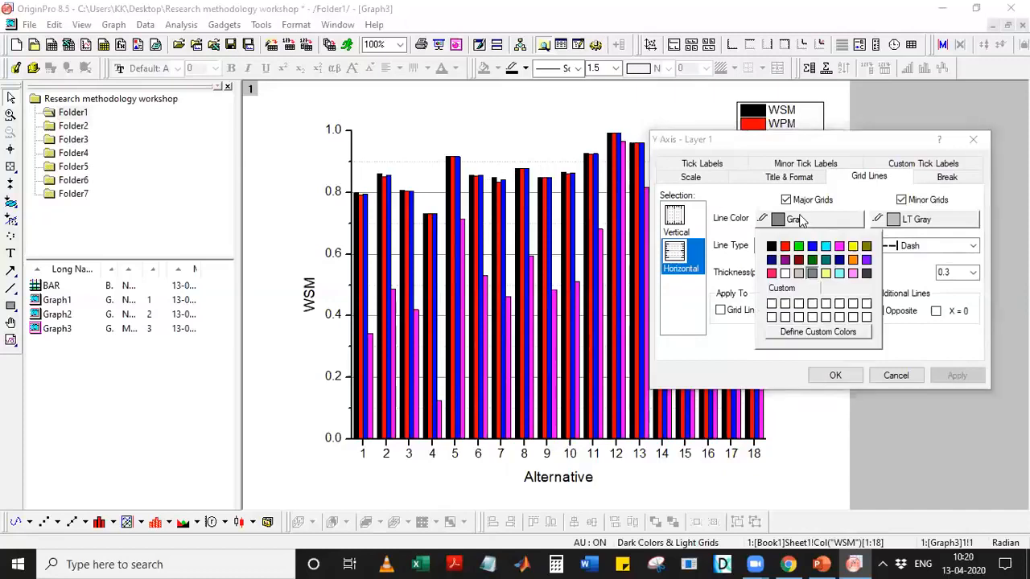
{"action": "left_click", "coordinate": [789, 224]}
{"action": "left_click", "coordinate": [804, 222]}
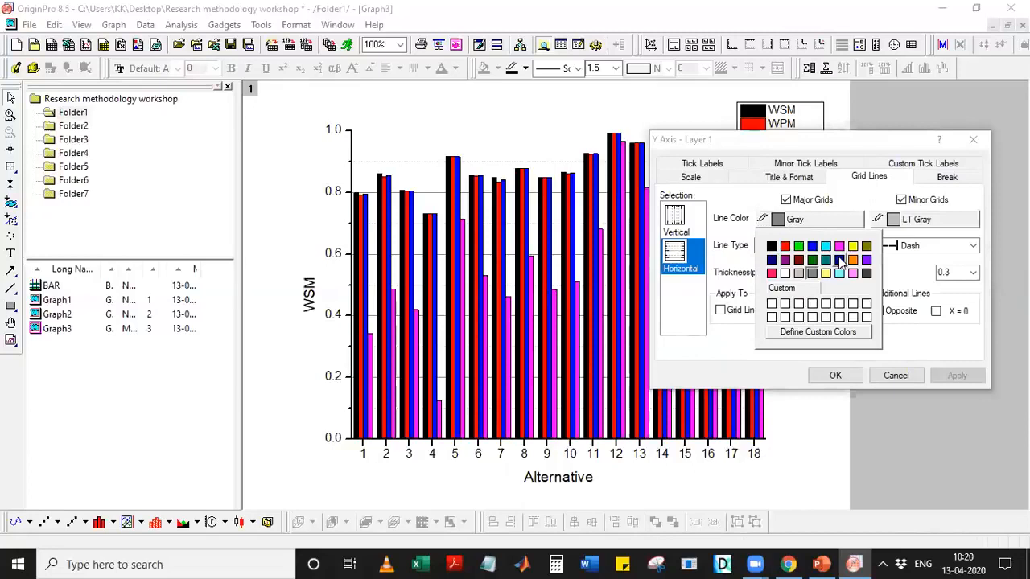
{"action": "left_click", "coordinate": [904, 219]}
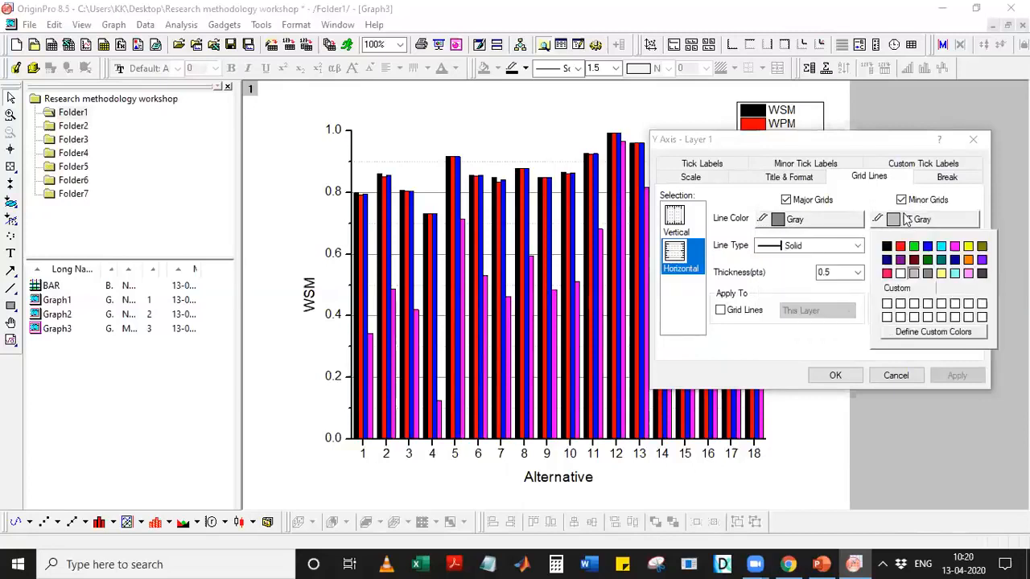
{"action": "left_click", "coordinate": [829, 224]}
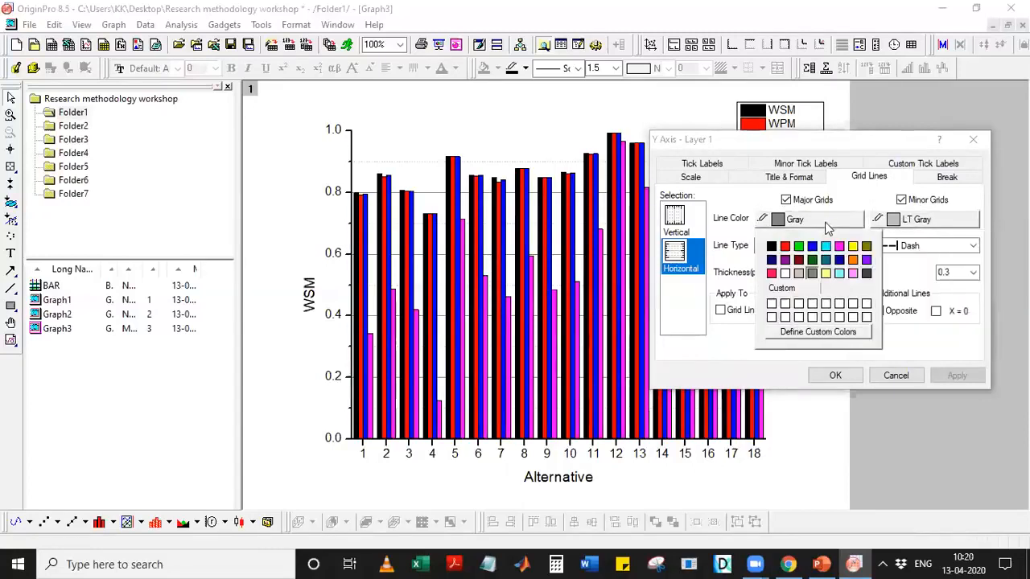
{"action": "left_click", "coordinate": [885, 265]}
{"action": "left_click", "coordinate": [855, 247]}
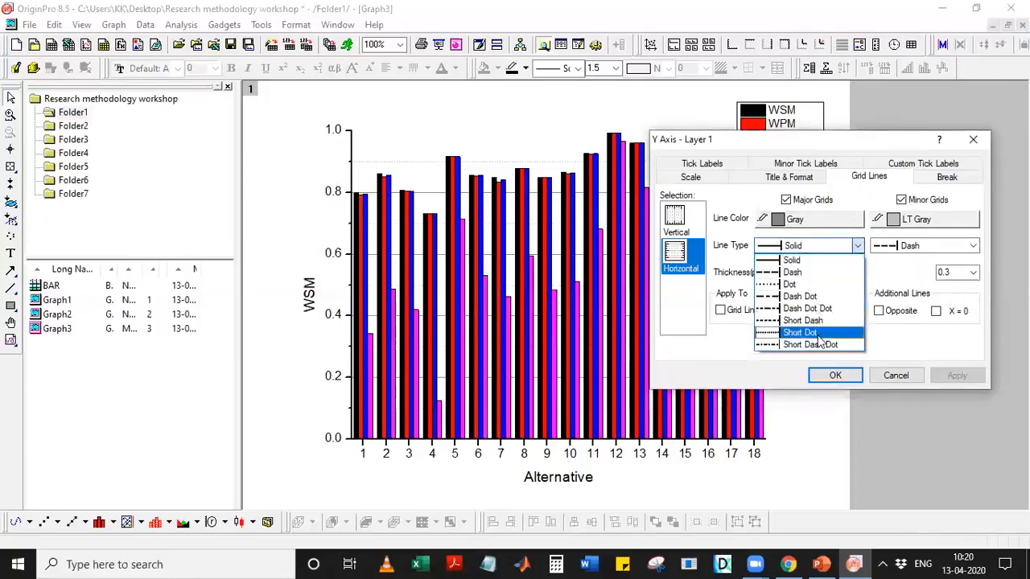
{"action": "left_click", "coordinate": [813, 245]}
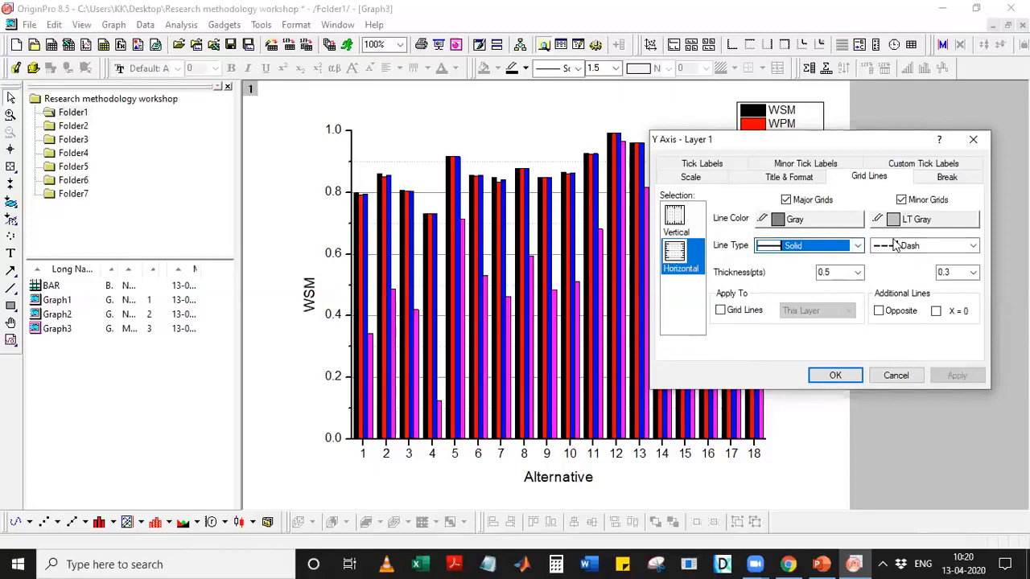
Remove both major and minor Y-axis grid lines and move to the X-axis grid settings.
{"action": "left_click", "coordinate": [786, 200]}
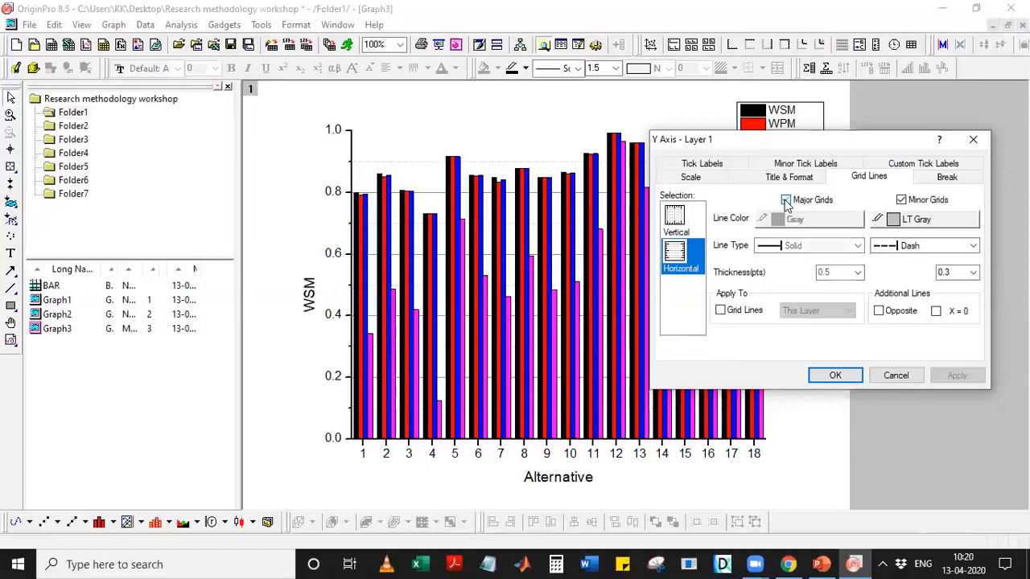
{"action": "left_click", "coordinate": [900, 200]}
{"action": "left_click", "coordinate": [956, 374]}
{"action": "left_click", "coordinate": [675, 219]}
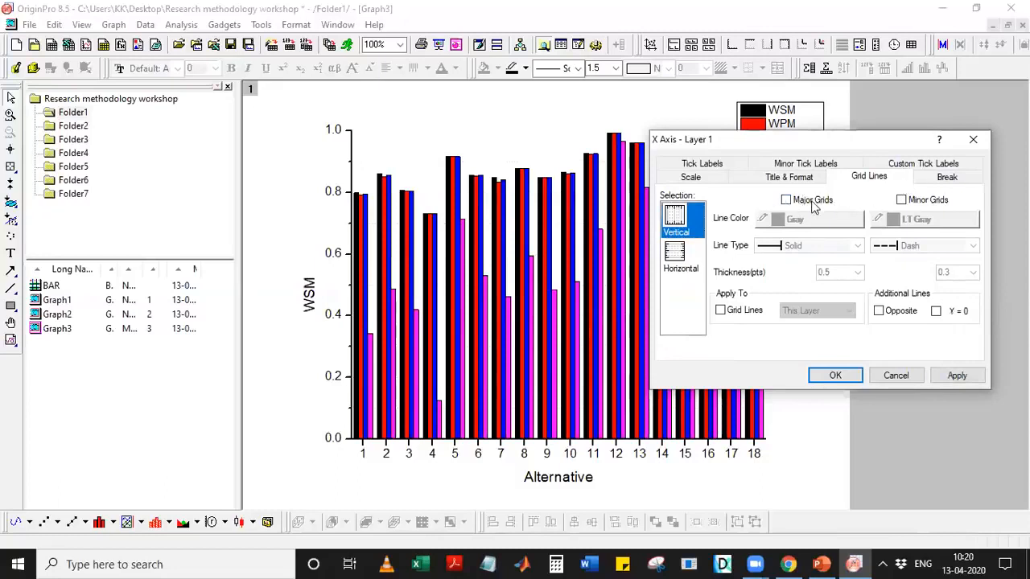
Add an opposite axis line along the right edge of the plot.
{"action": "left_click", "coordinate": [685, 254]}
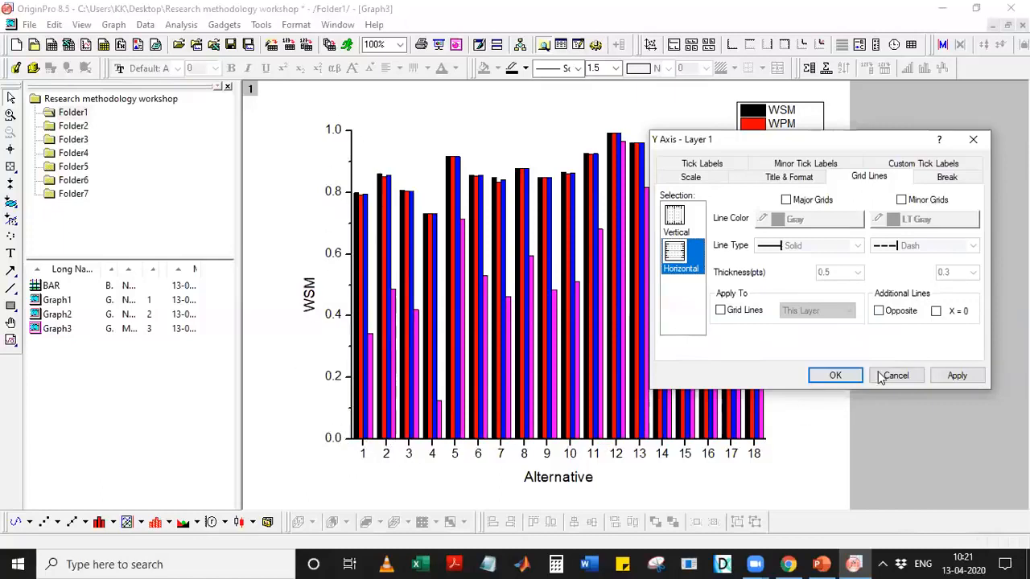
{"action": "left_click", "coordinate": [899, 312]}
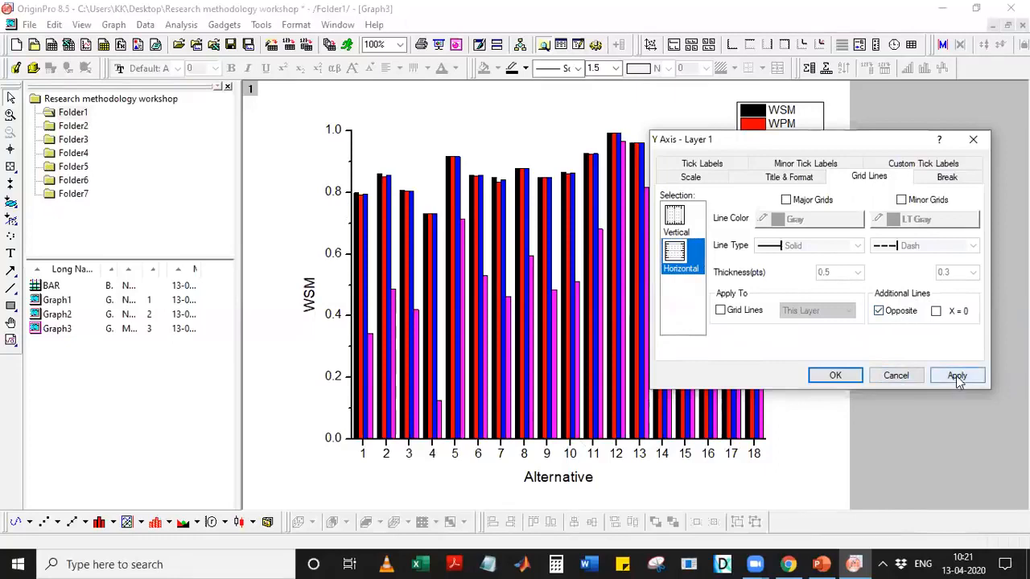
{"action": "left_click", "coordinate": [957, 378]}
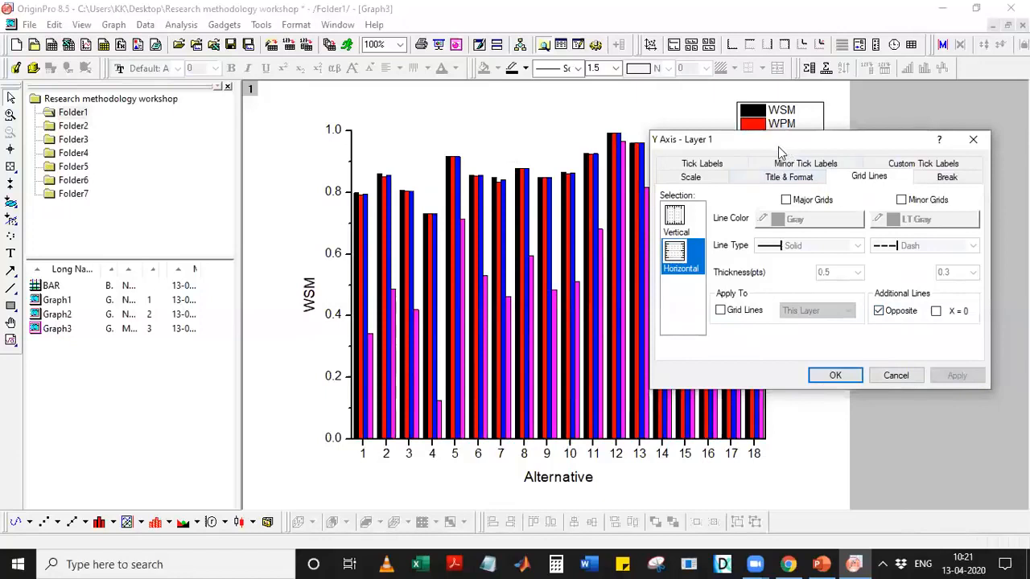
Add an opposite axis line along the top of the plot and confirm with OK.
{"action": "left_click_drag", "start_coordinate": [778, 147], "coordinate": [493, 177]}
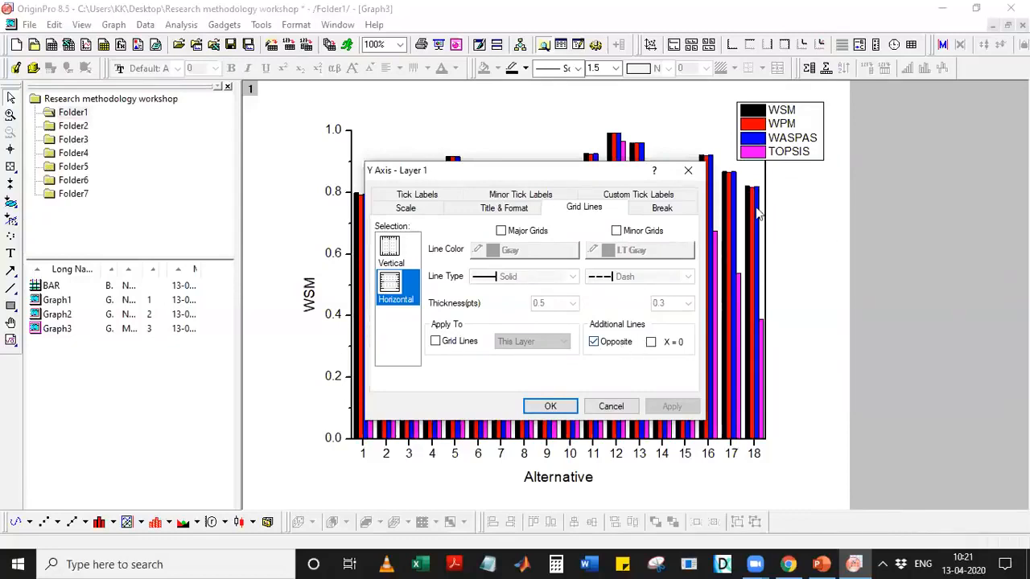
{"action": "left_click", "coordinate": [391, 251]}
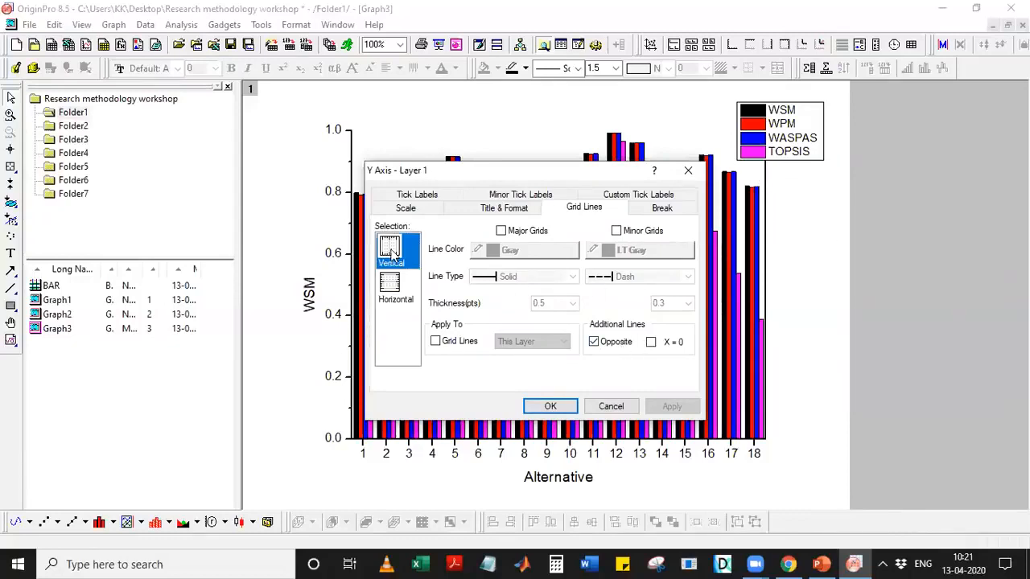
{"action": "left_click", "coordinate": [605, 346]}
{"action": "left_click", "coordinate": [670, 406]}
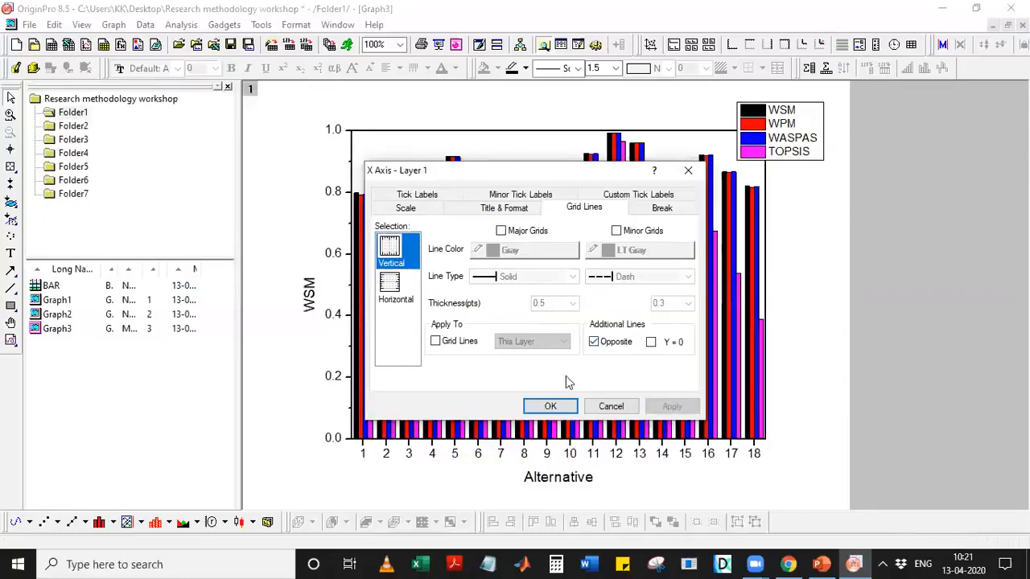
{"action": "left_click", "coordinate": [547, 406]}
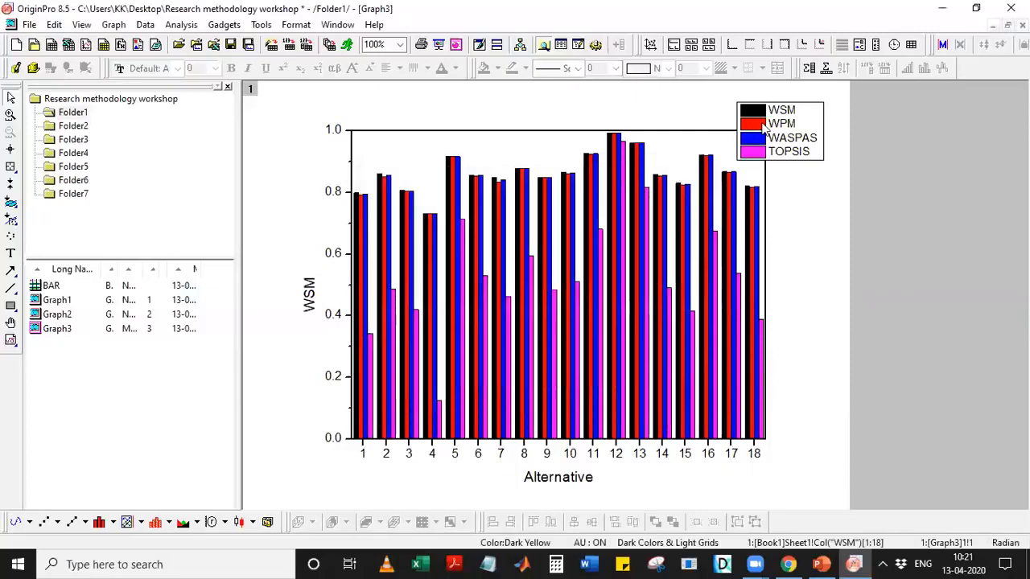
Move the four-method legend from the right side to just above the plot frame.
{"action": "left_click", "coordinate": [764, 128]}
{"action": "left_click_drag", "start_coordinate": [761, 130], "coordinate": [833, 132]}
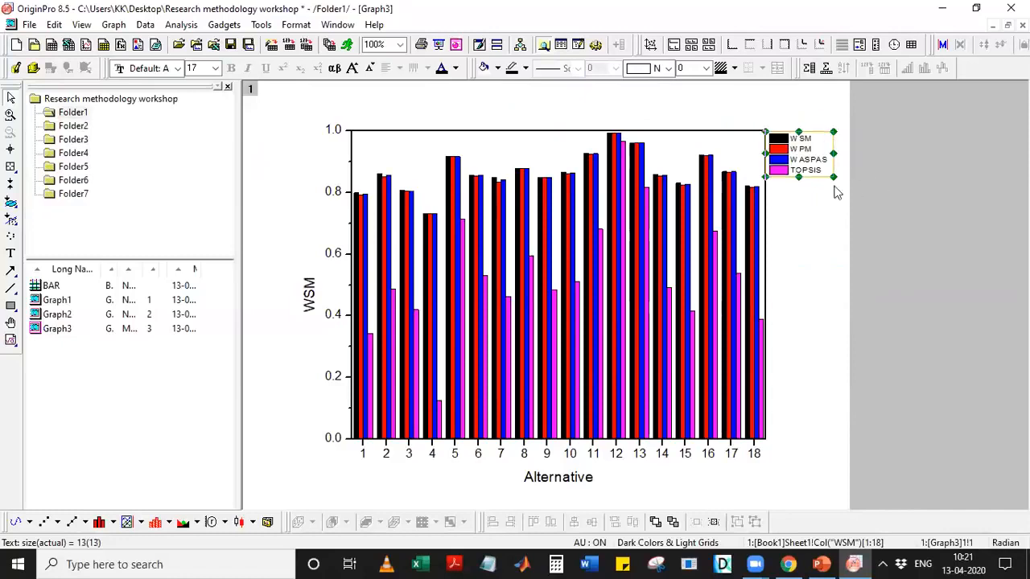
{"action": "left_click", "coordinate": [791, 214]}
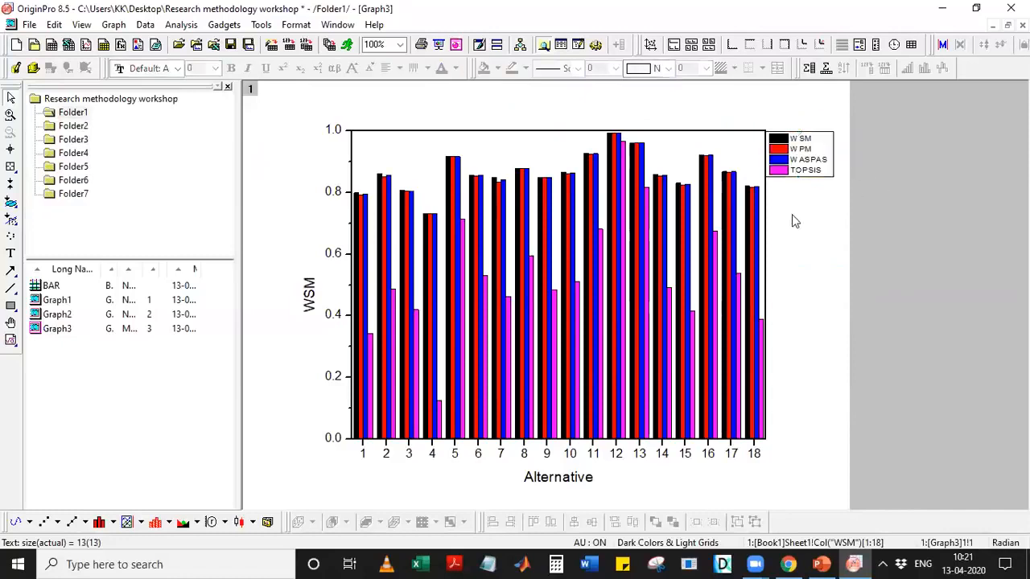
{"action": "left_click", "coordinate": [793, 161]}
{"action": "left_click_drag", "start_coordinate": [793, 160], "coordinate": [515, 110]}
{"action": "left_click", "coordinate": [579, 101]}
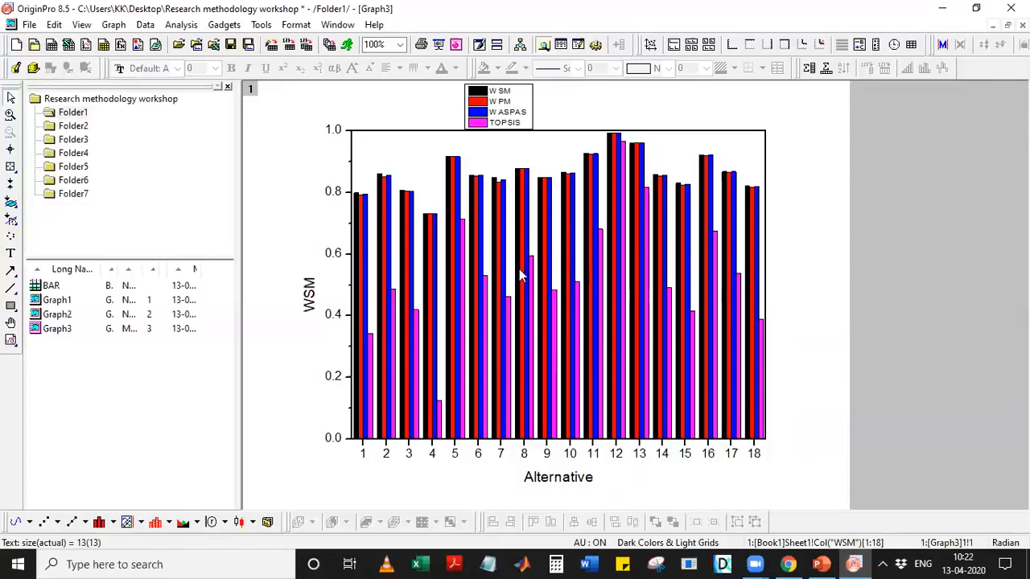
Glance at Plot Details and the X-axis label dialog, then reopen Plot Details for the bars.
{"action": "double_click", "coordinate": [754, 350]}
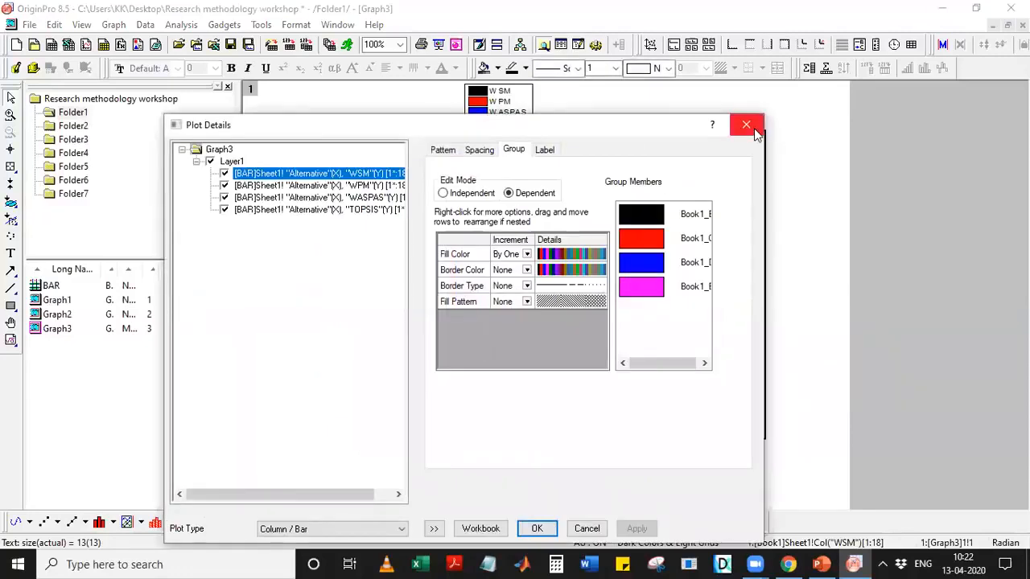
{"action": "left_click", "coordinate": [746, 126]}
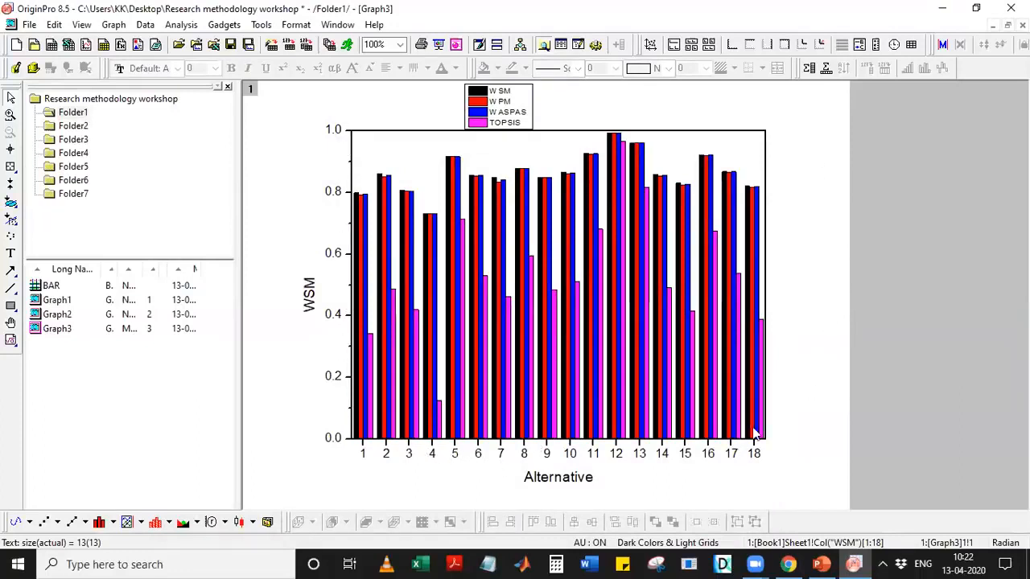
{"action": "double_click", "coordinate": [665, 457]}
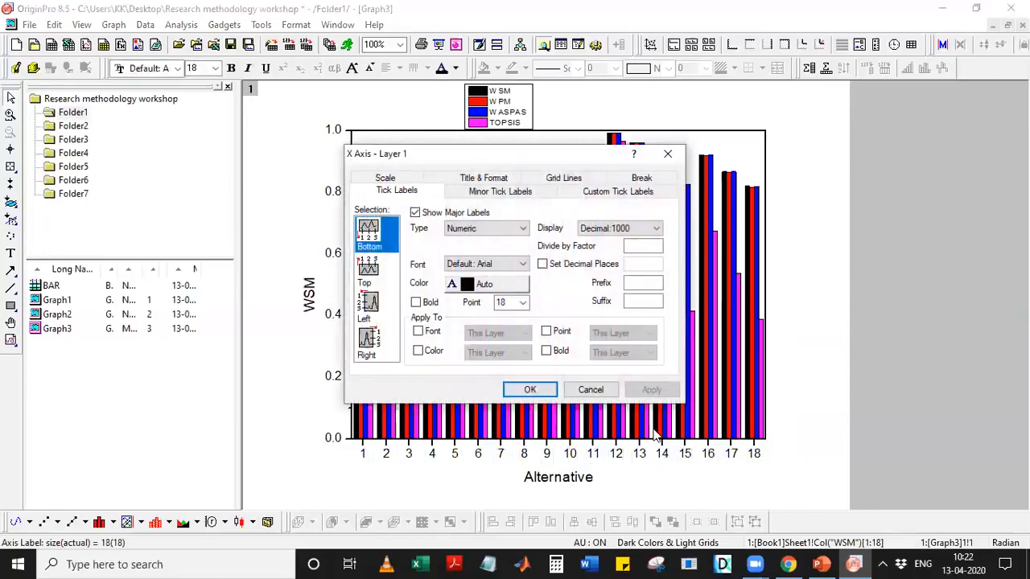
{"action": "left_click", "coordinate": [591, 390]}
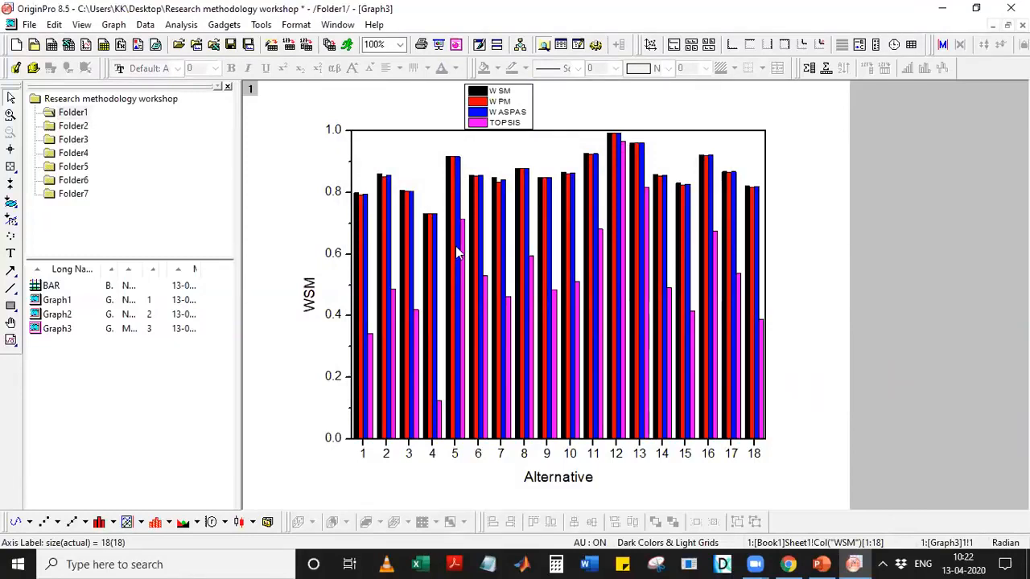
{"action": "double_click", "coordinate": [541, 212]}
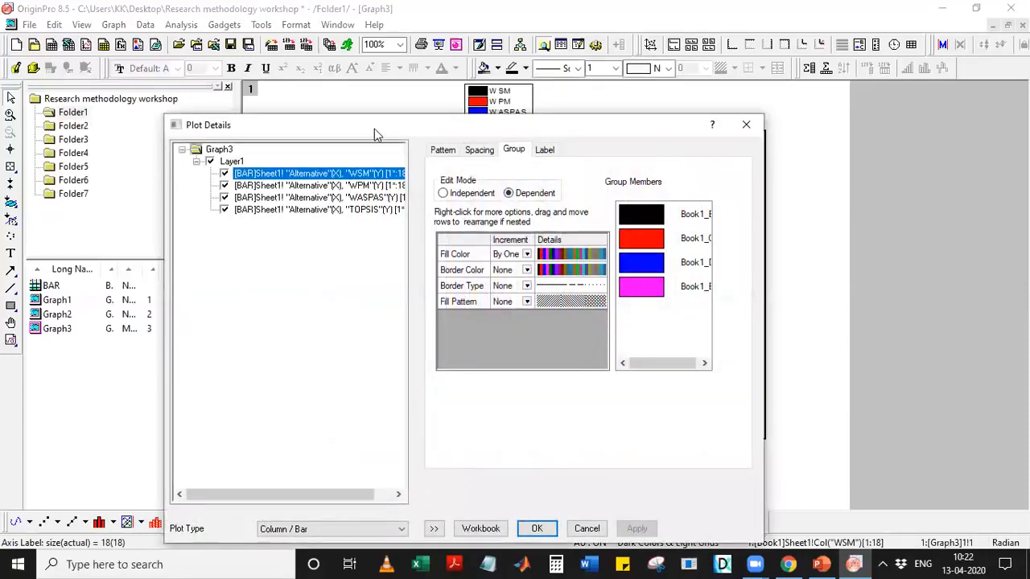
Trial 50% fill transparency on the bars in the Pattern tab, then return it to 0.
{"action": "left_click_drag", "start_coordinate": [381, 133], "coordinate": [658, 101]}
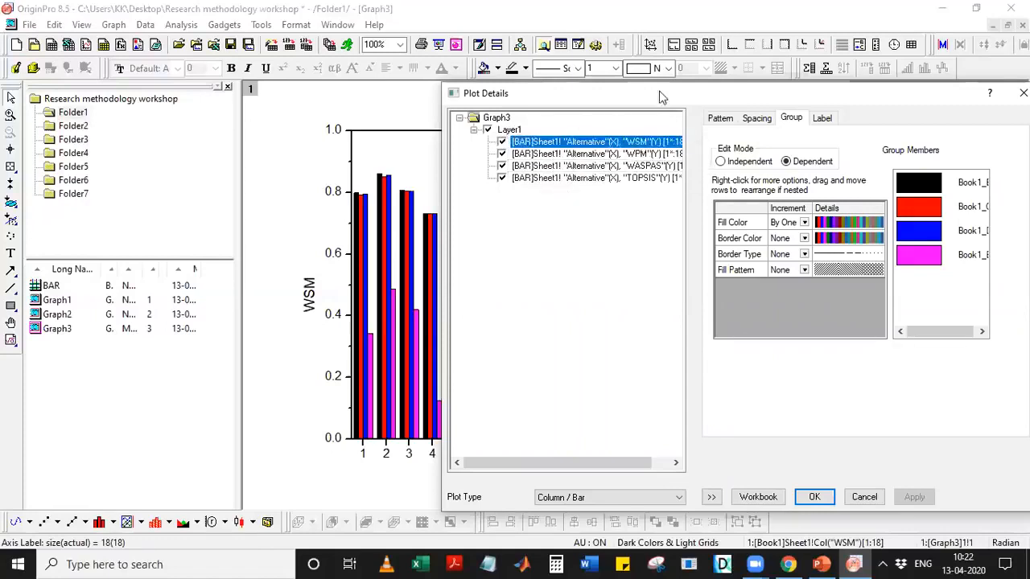
{"action": "left_click_drag", "start_coordinate": [638, 92], "coordinate": [312, 86]}
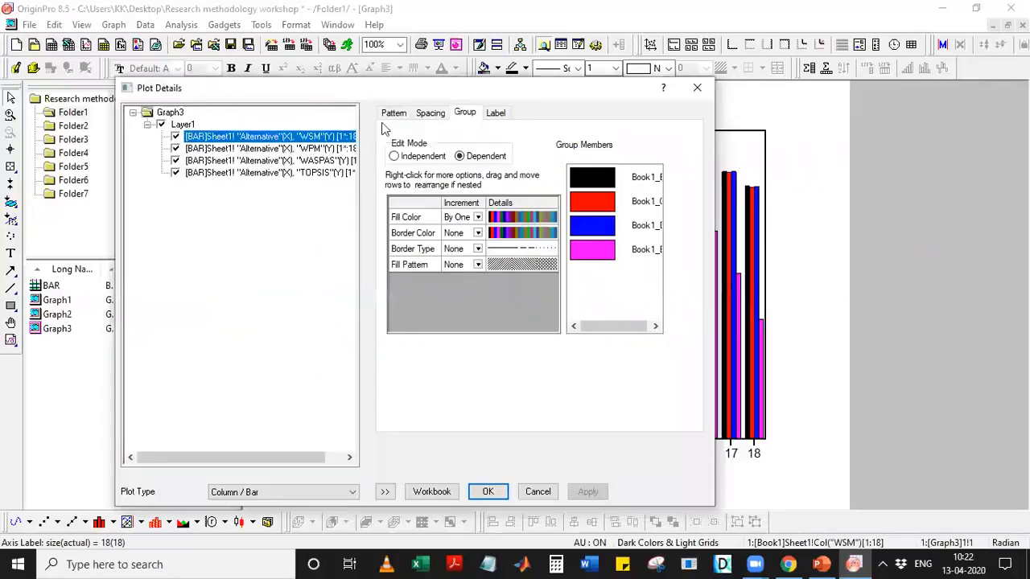
{"action": "left_click", "coordinate": [394, 114]}
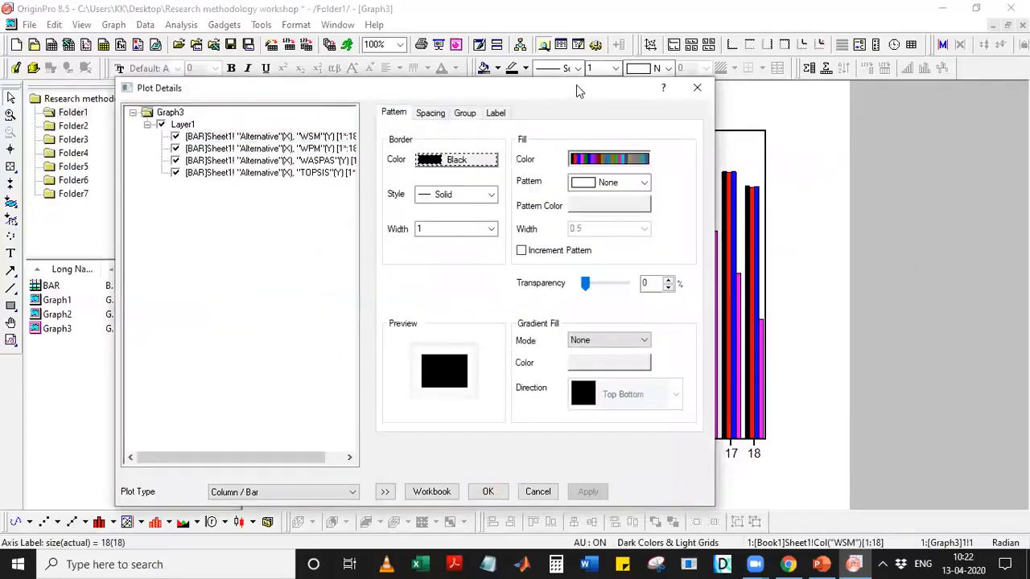
{"action": "left_click_drag", "start_coordinate": [567, 91], "coordinate": [349, 91]}
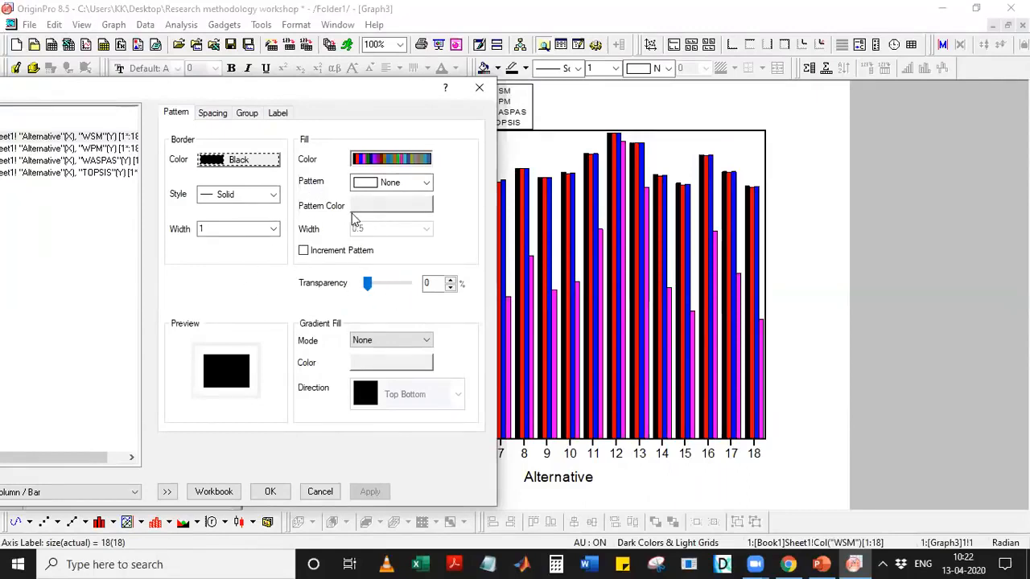
{"action": "left_click_drag", "start_coordinate": [367, 291], "coordinate": [399, 284]}
{"action": "type", "text": "50"}
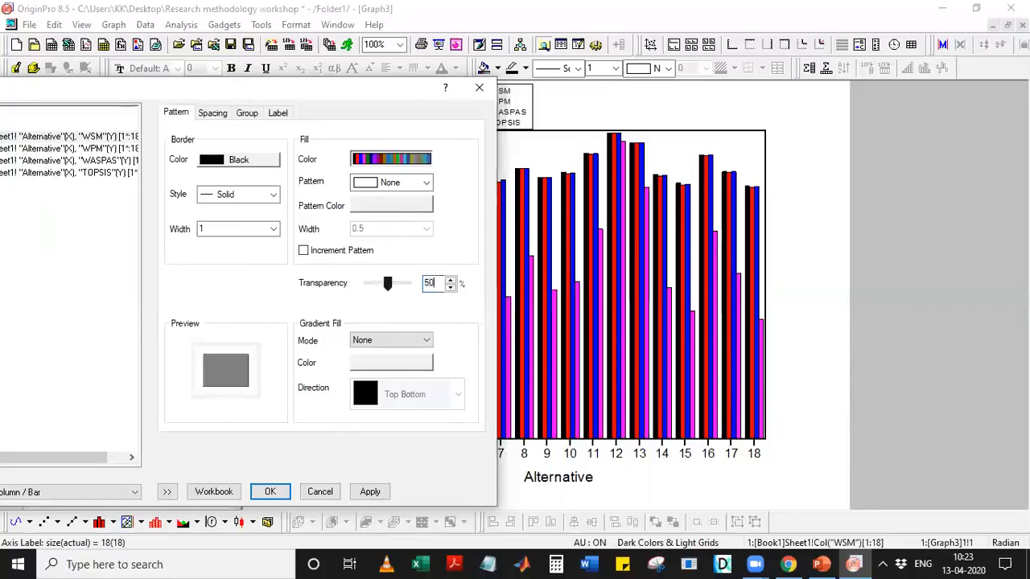
{"action": "left_click", "coordinate": [366, 492]}
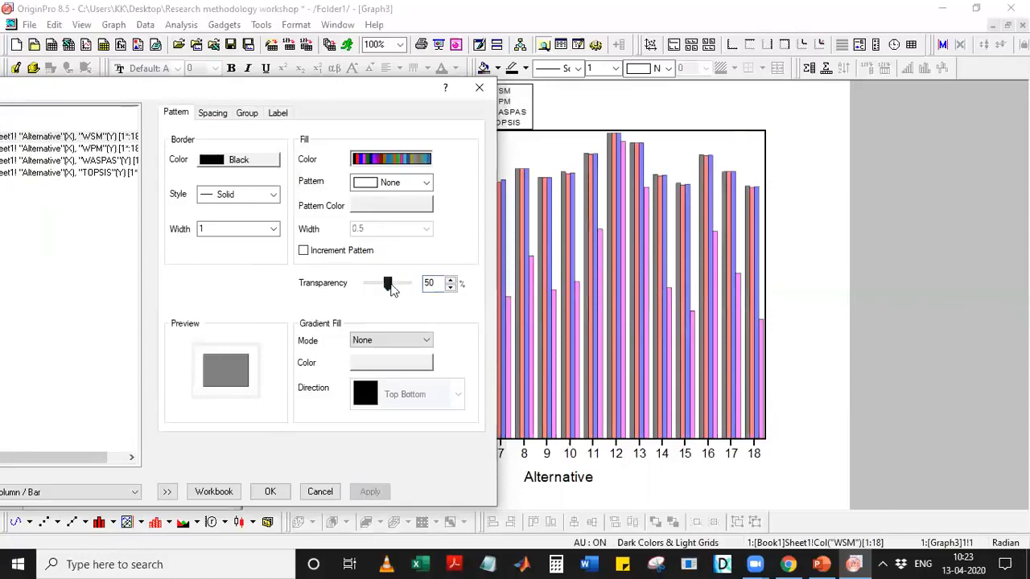
{"action": "left_click_drag", "start_coordinate": [388, 283], "coordinate": [330, 293]}
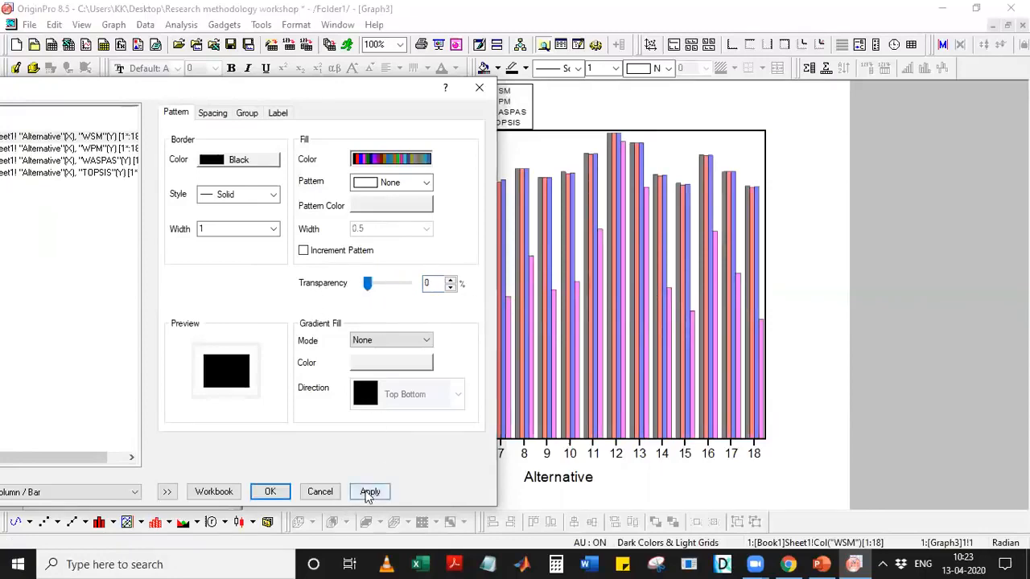
{"action": "left_click", "coordinate": [368, 492]}
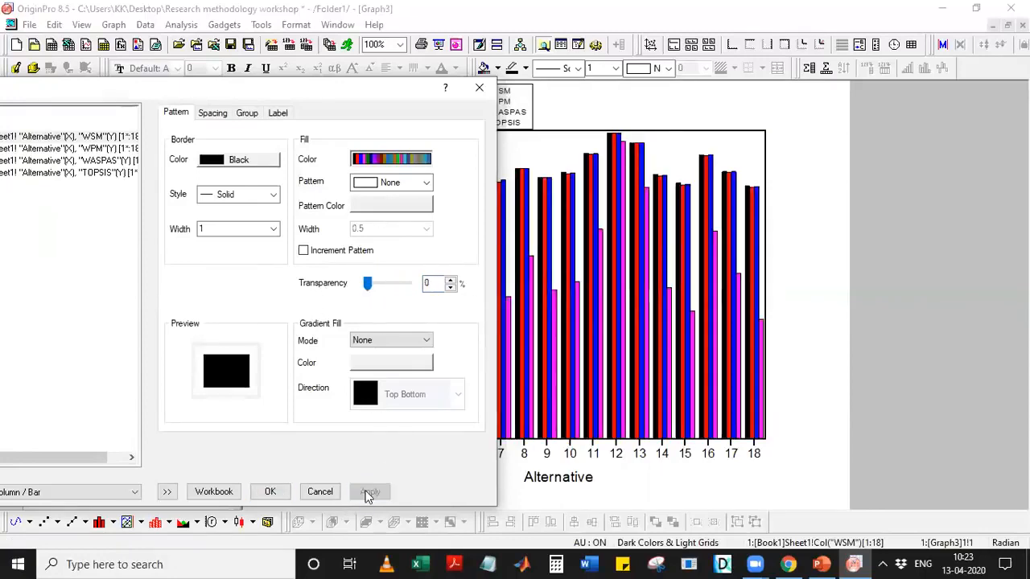
Set the gap between bars to 50 in the Spacing tab, then view the overlap choices.
{"action": "left_click", "coordinate": [211, 113]}
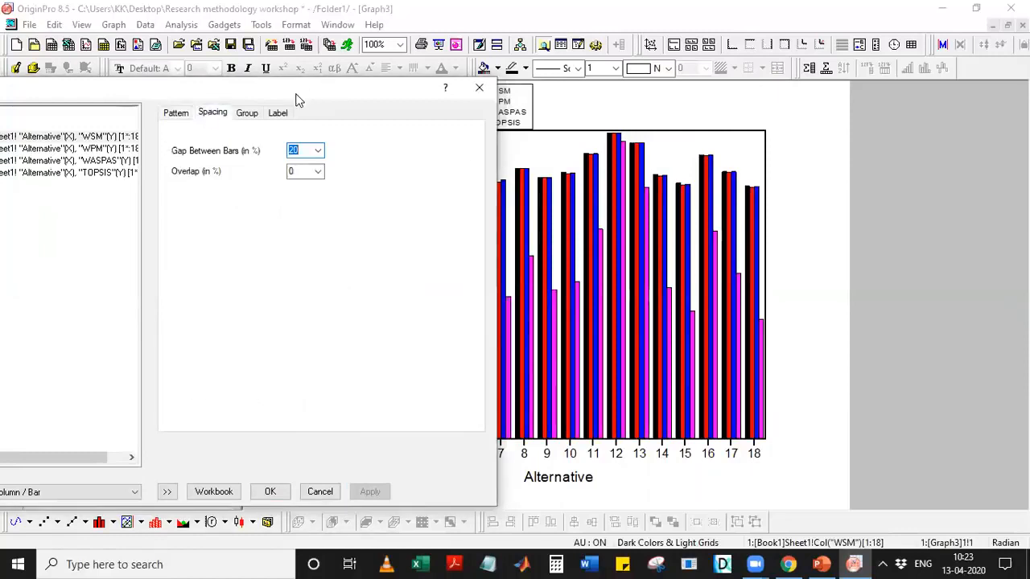
{"action": "left_click_drag", "start_coordinate": [296, 98], "coordinate": [168, 112]}
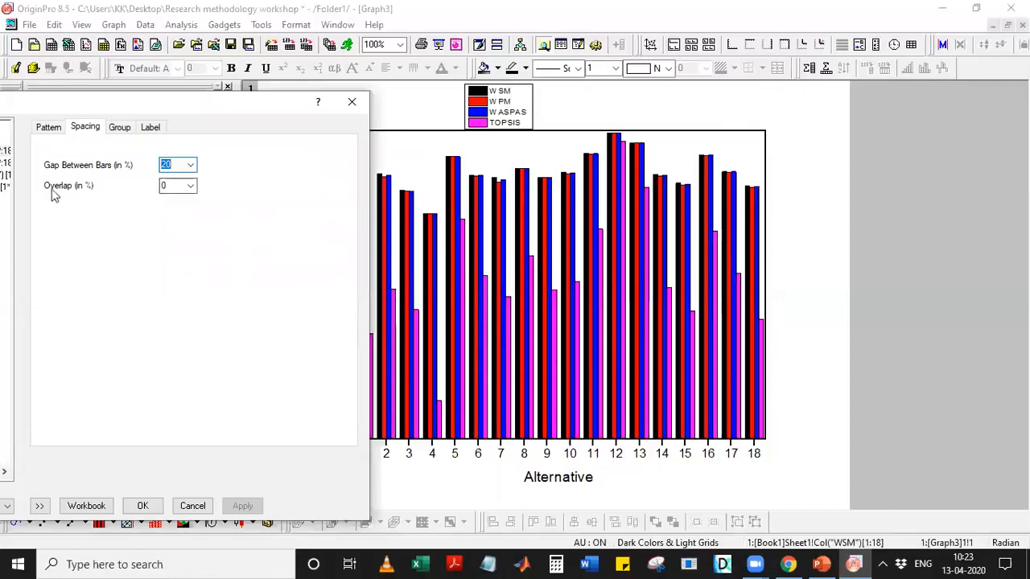
{"action": "left_click", "coordinate": [191, 165]}
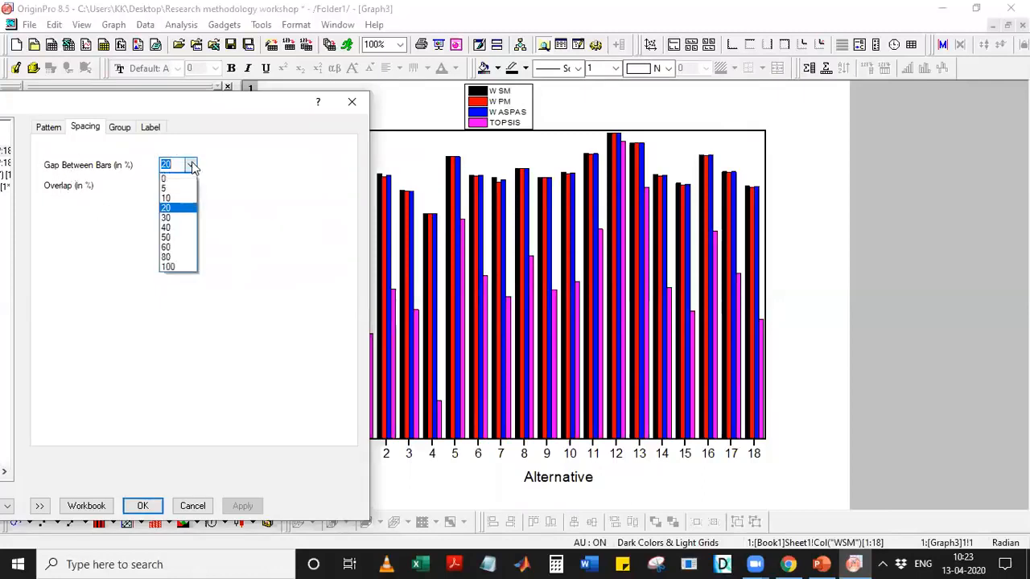
{"action": "left_click", "coordinate": [177, 238]}
{"action": "left_click", "coordinate": [243, 506]}
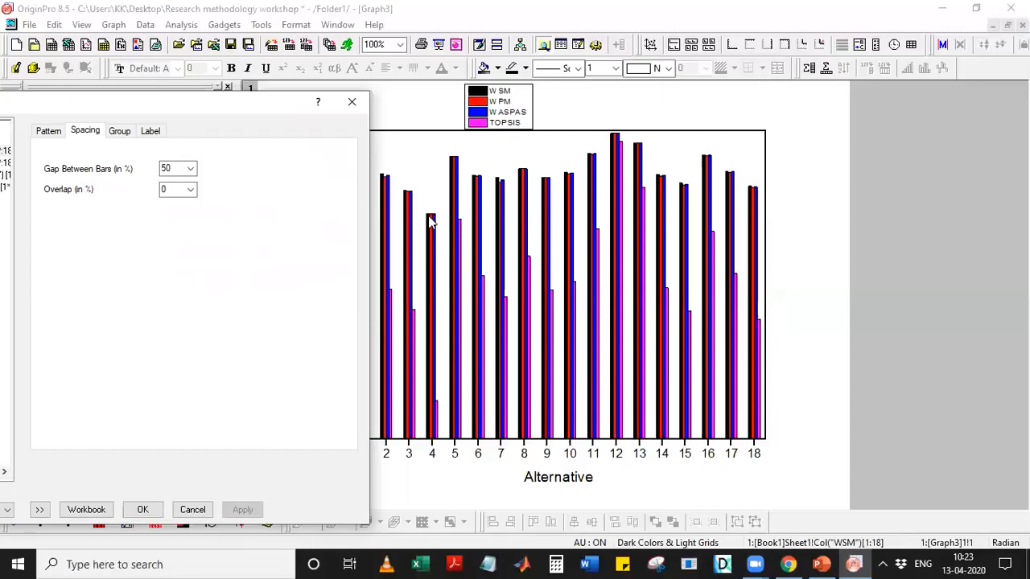
{"action": "left_click", "coordinate": [190, 190]}
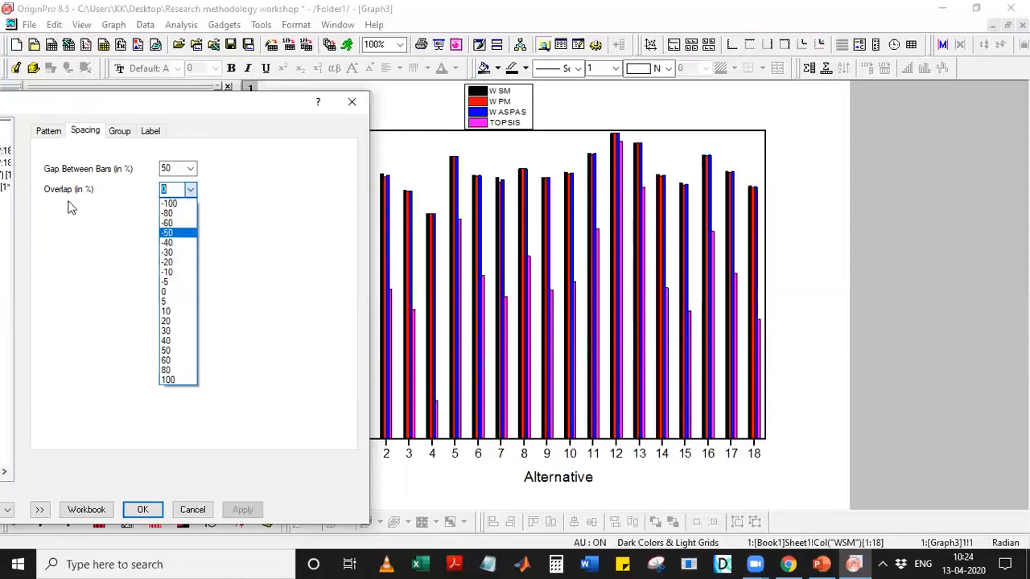
Try bar overlaps of -30 and then 30, applying each to the graph.
{"action": "left_click", "coordinate": [169, 252]}
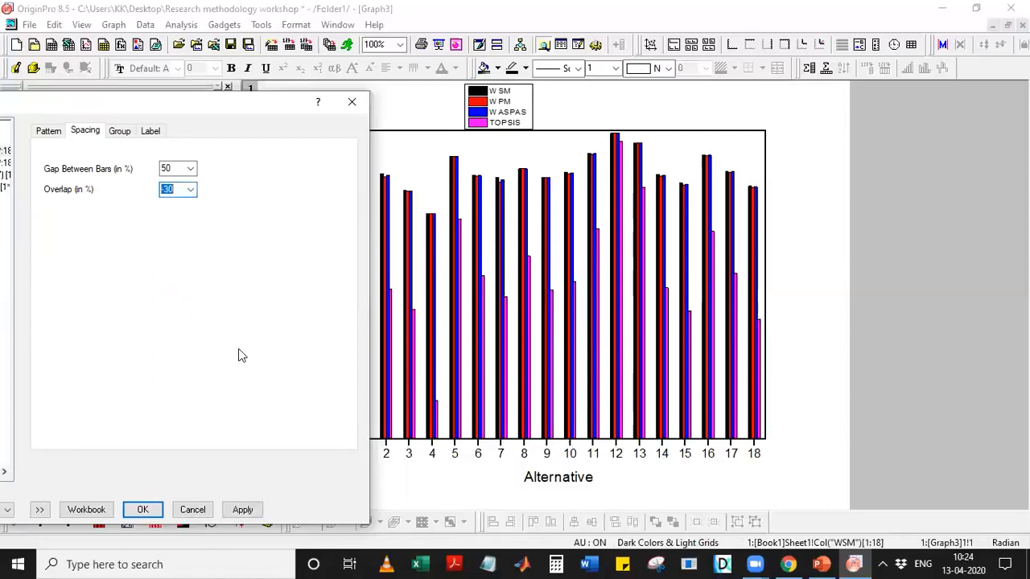
{"action": "left_click", "coordinate": [242, 510]}
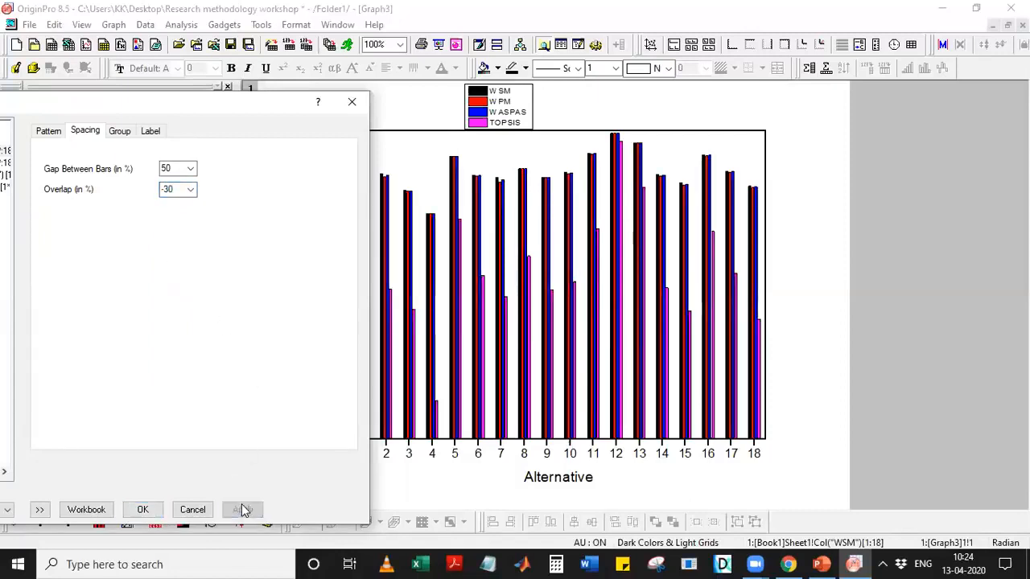
{"action": "left_click", "coordinate": [193, 192]}
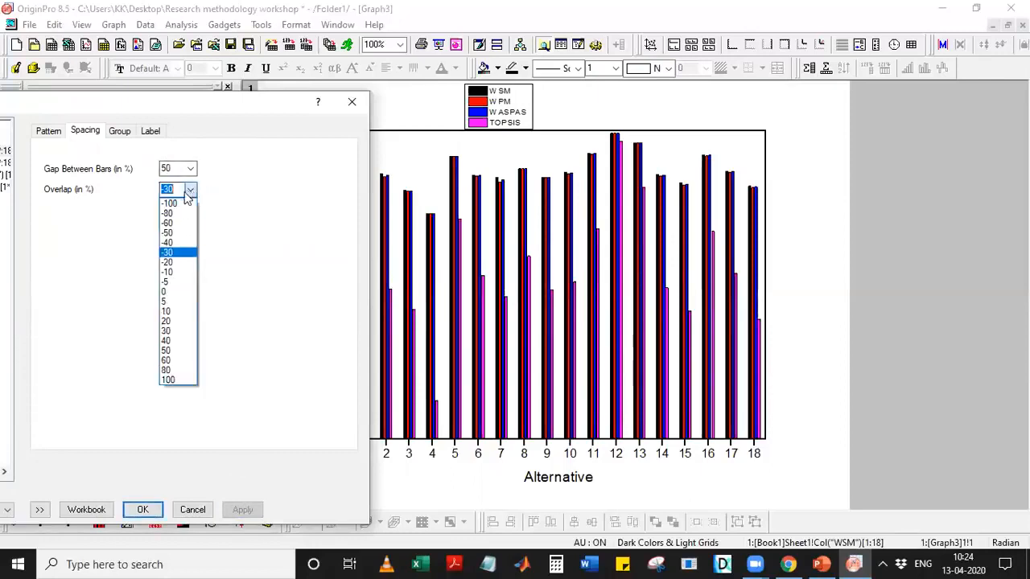
{"action": "left_click", "coordinate": [180, 332]}
{"action": "left_click", "coordinate": [247, 511]}
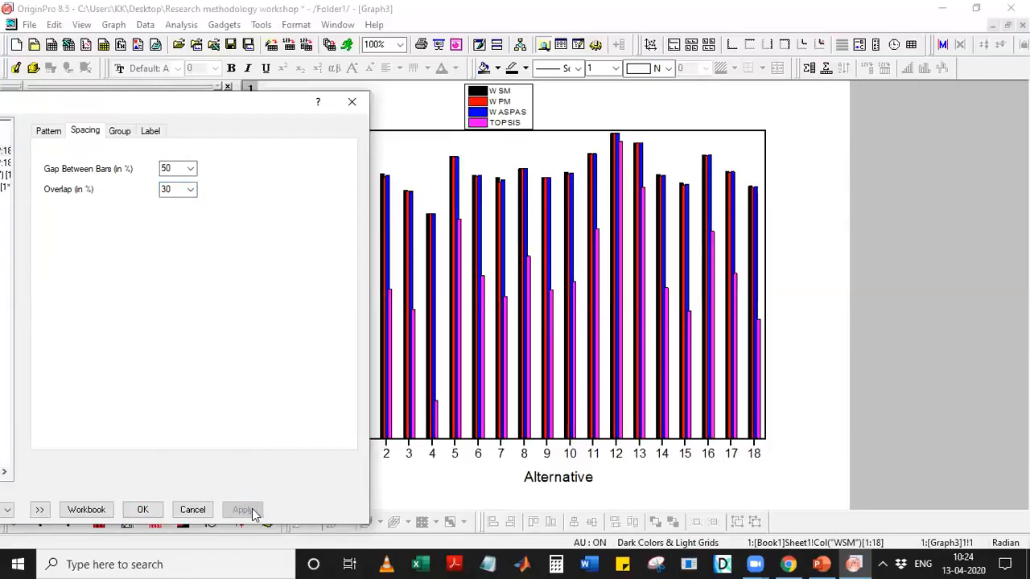
Apply a -50 bar overlap and a 10 gap between bars.
{"action": "left_click", "coordinate": [191, 195]}
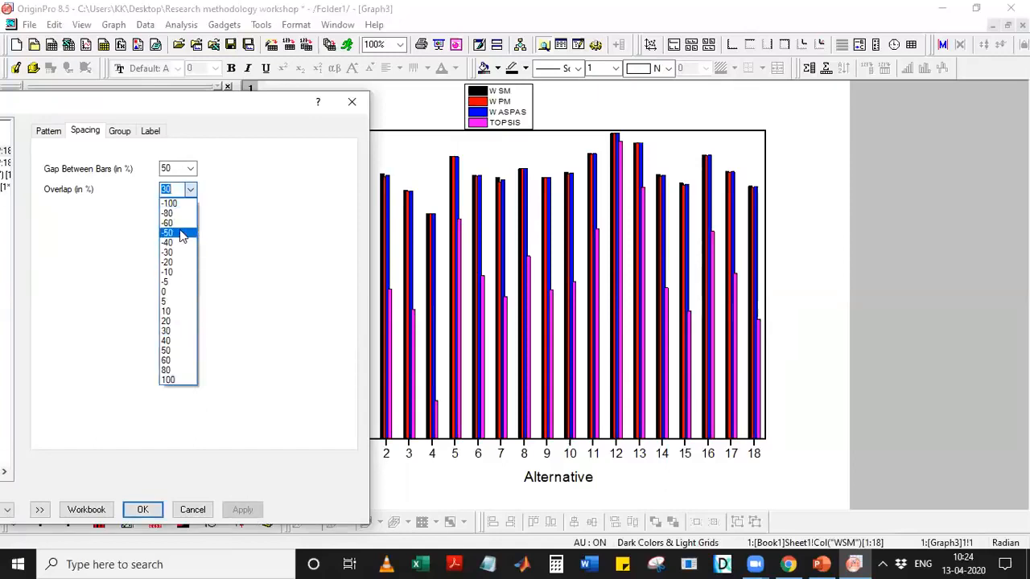
{"action": "left_click", "coordinate": [183, 233]}
{"action": "left_click", "coordinate": [239, 510]}
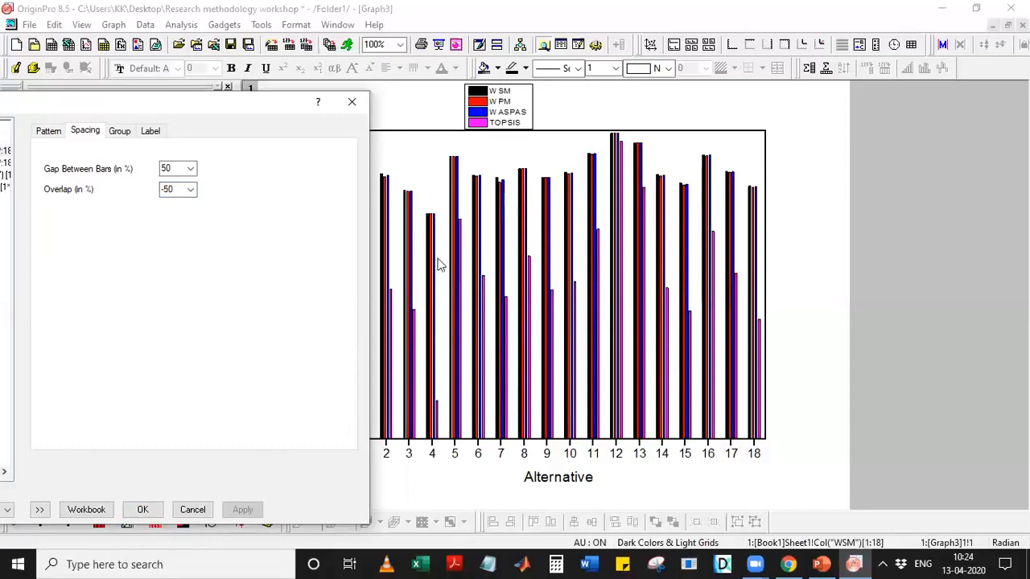
{"action": "left_click", "coordinate": [191, 168]}
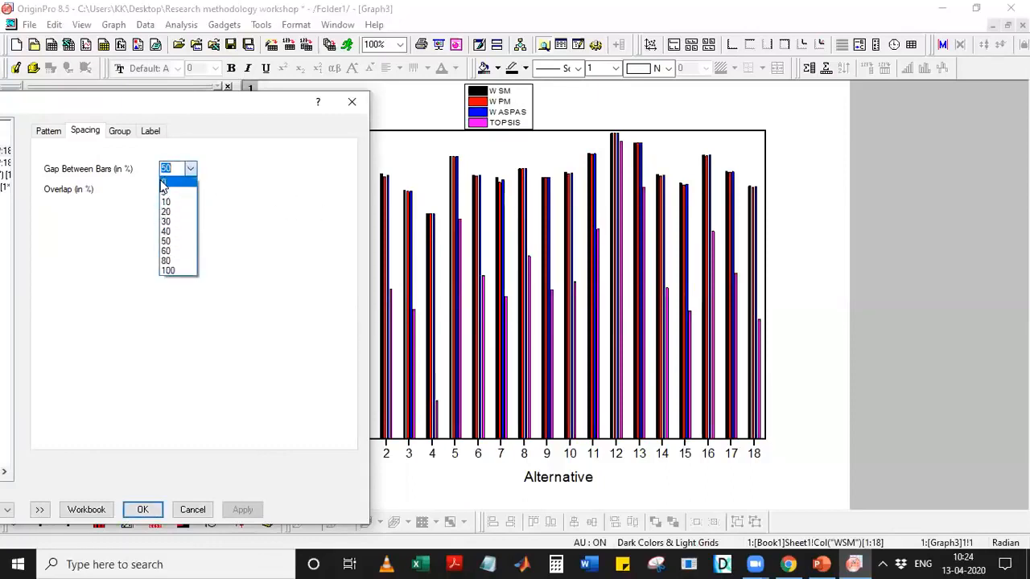
{"action": "left_click", "coordinate": [178, 202]}
{"action": "left_click", "coordinate": [242, 509]}
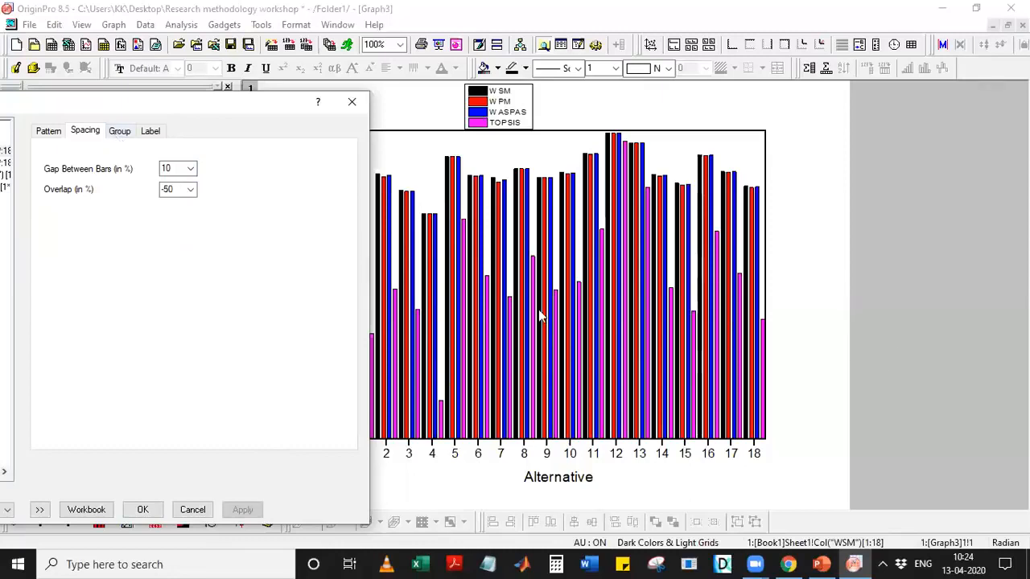
Bring the Group settings fully into view and open the Fill Color increment editor.
{"action": "left_click", "coordinate": [118, 131]}
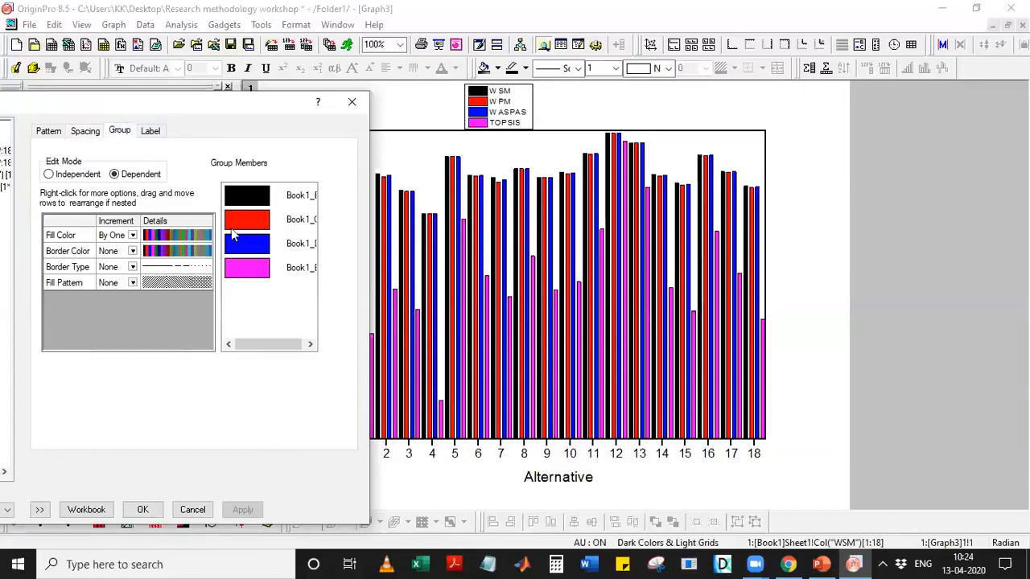
{"action": "left_click_drag", "start_coordinate": [117, 116], "coordinate": [129, 116]}
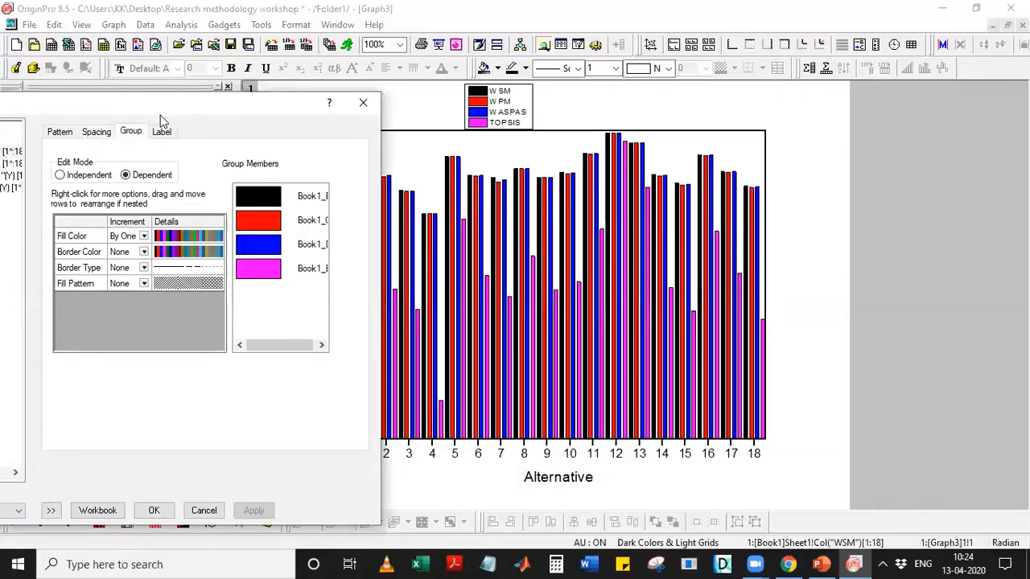
{"action": "left_click_drag", "start_coordinate": [160, 115], "coordinate": [341, 78]}
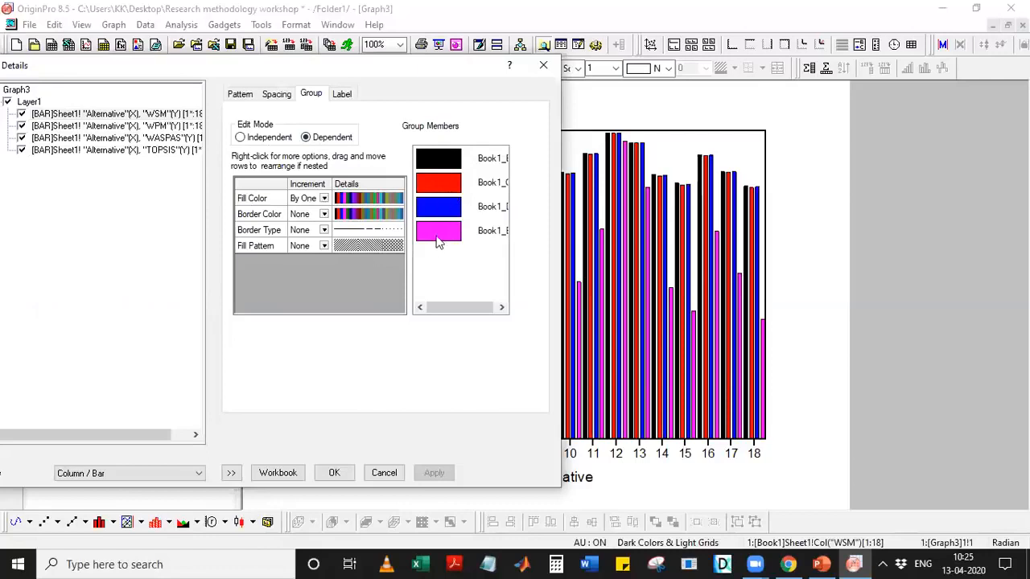
{"action": "left_click", "coordinate": [400, 201]}
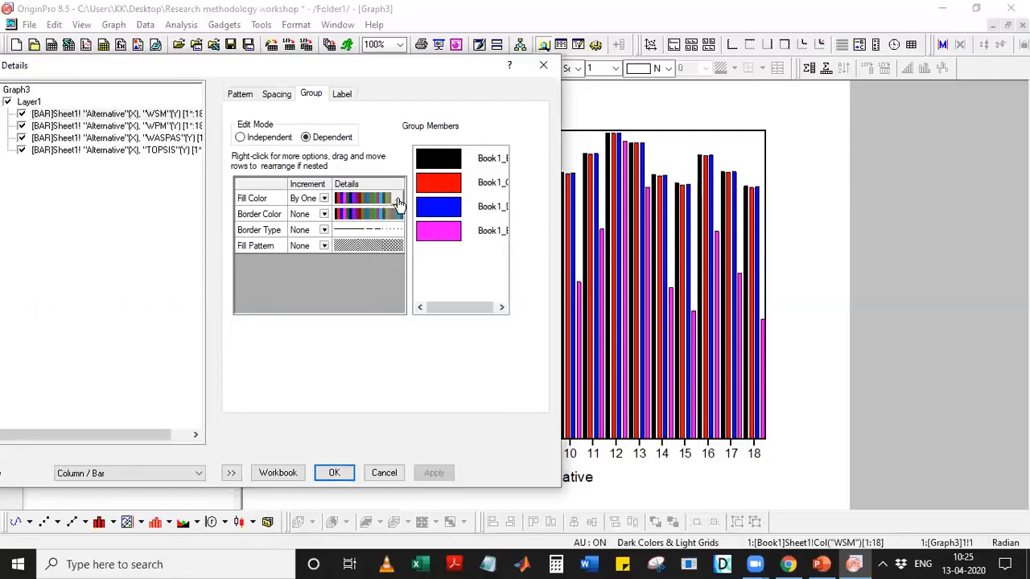
{"action": "left_click", "coordinate": [401, 200]}
Fill the four series red, green, blue and magenta, and apply the colours.
{"action": "left_click", "coordinate": [191, 266]}
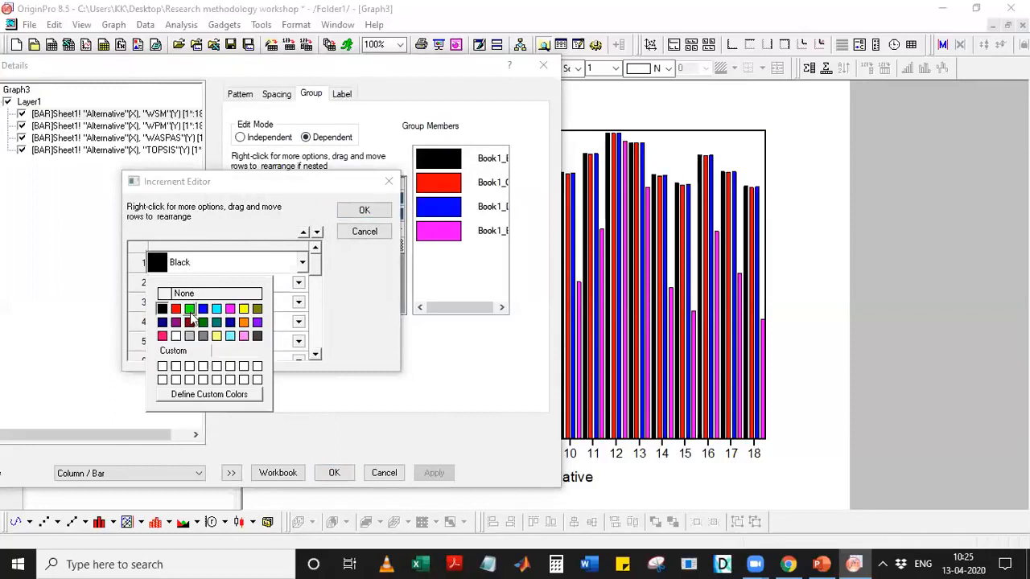
{"action": "left_click", "coordinate": [175, 309]}
{"action": "left_click", "coordinate": [223, 285]}
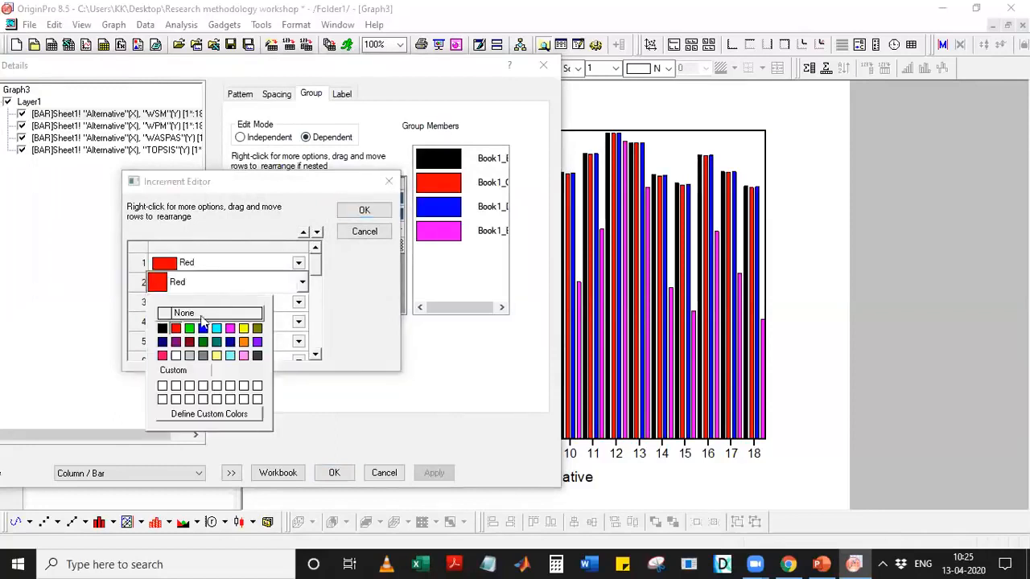
{"action": "left_click", "coordinate": [189, 328]}
{"action": "left_click", "coordinate": [191, 302]}
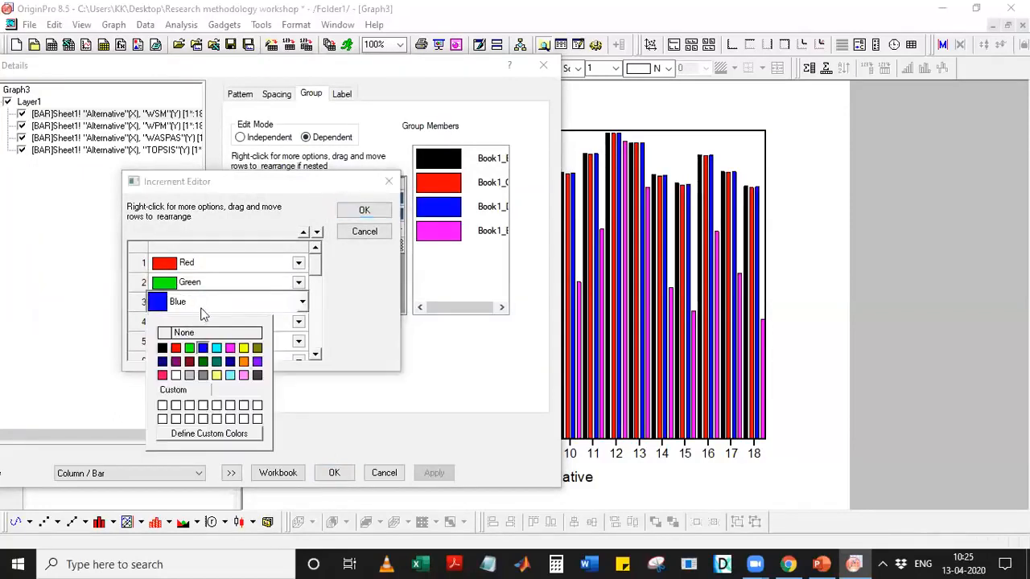
{"action": "left_click", "coordinate": [214, 305]}
{"action": "left_click", "coordinate": [215, 322]}
{"action": "left_click", "coordinate": [215, 322]}
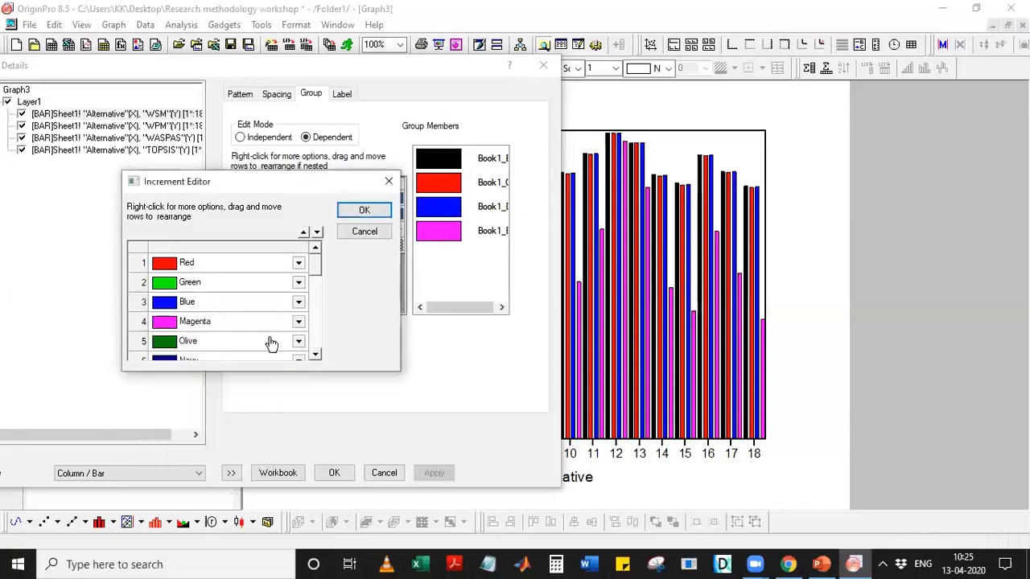
{"action": "left_click", "coordinate": [364, 210]}
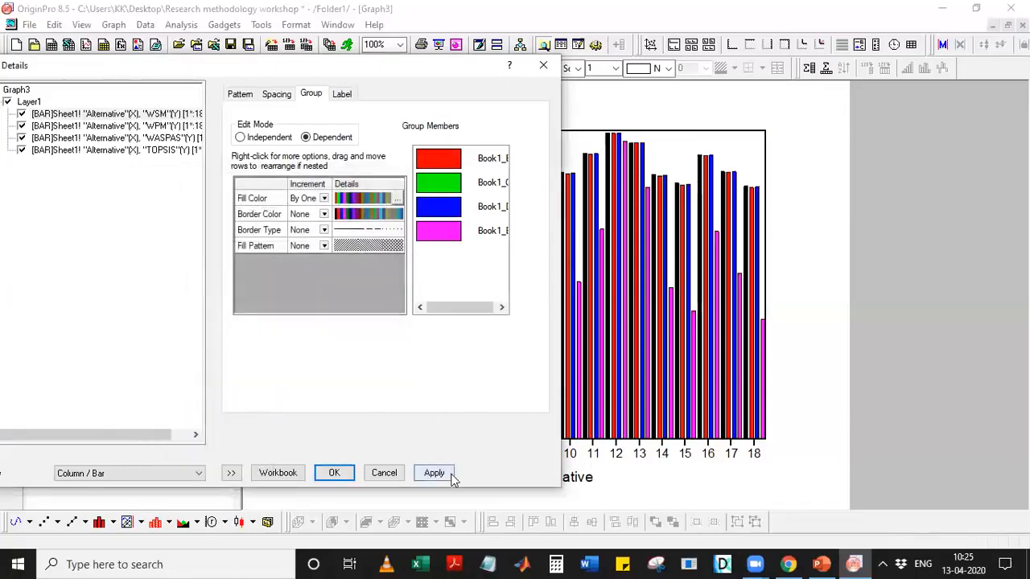
{"action": "left_click", "coordinate": [435, 473]}
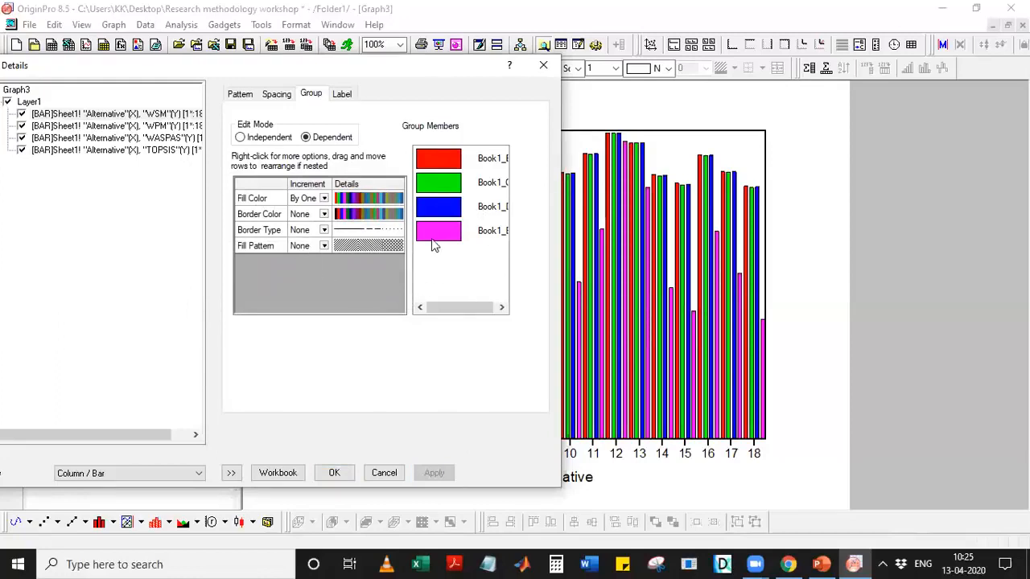
{"action": "left_click", "coordinate": [341, 95]}
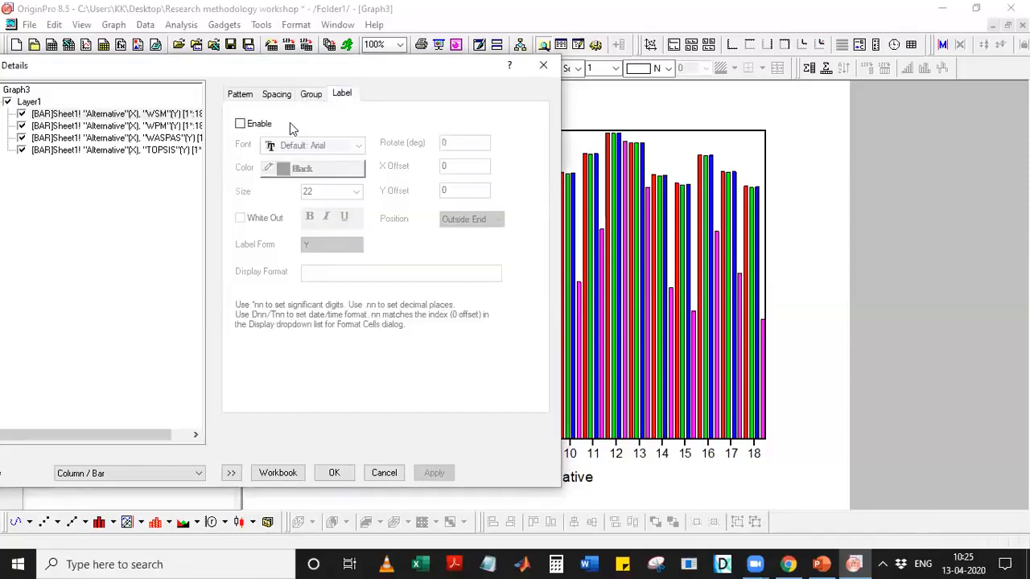
Preview bar value labels, turn them back off, and close Plot Details.
{"action": "left_click", "coordinate": [241, 124]}
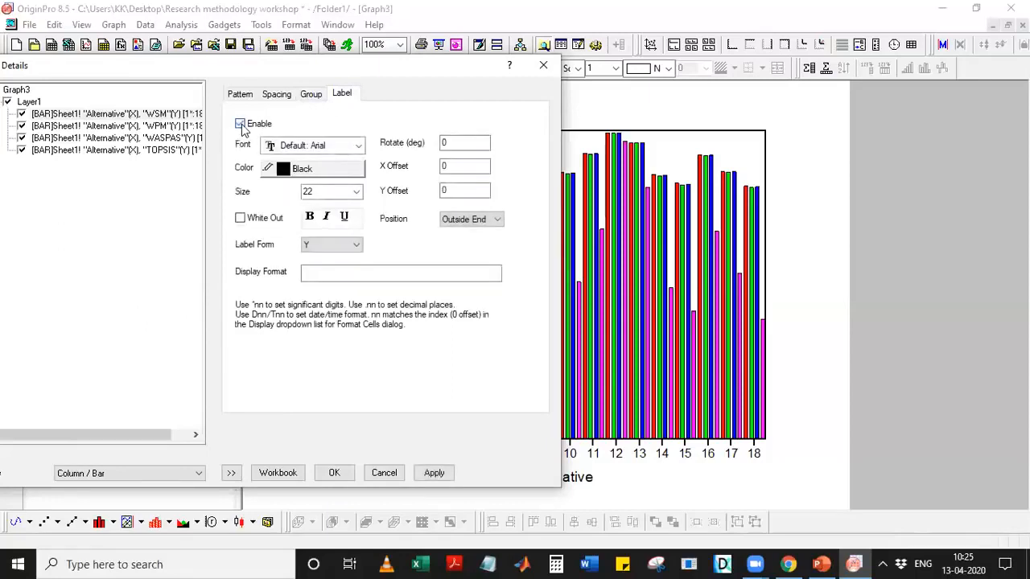
{"action": "left_click_drag", "start_coordinate": [382, 72], "coordinate": [342, 77]}
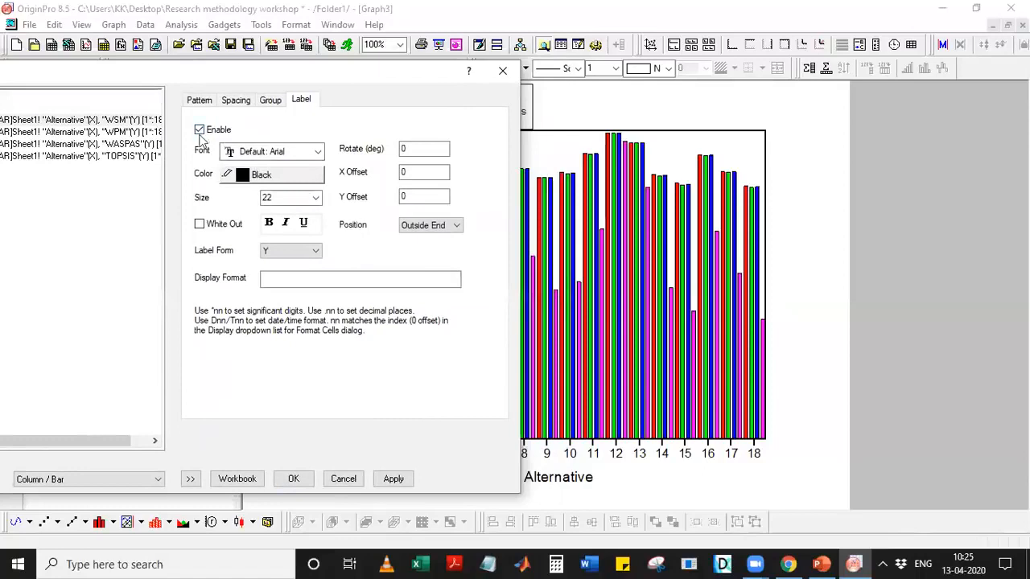
{"action": "left_click", "coordinate": [393, 478]}
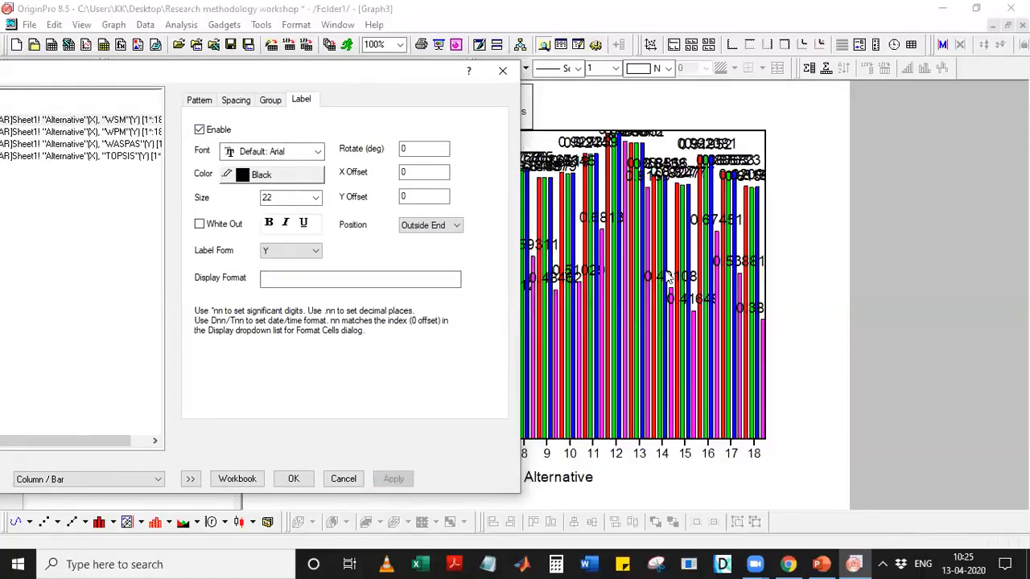
{"action": "left_click", "coordinate": [201, 130]}
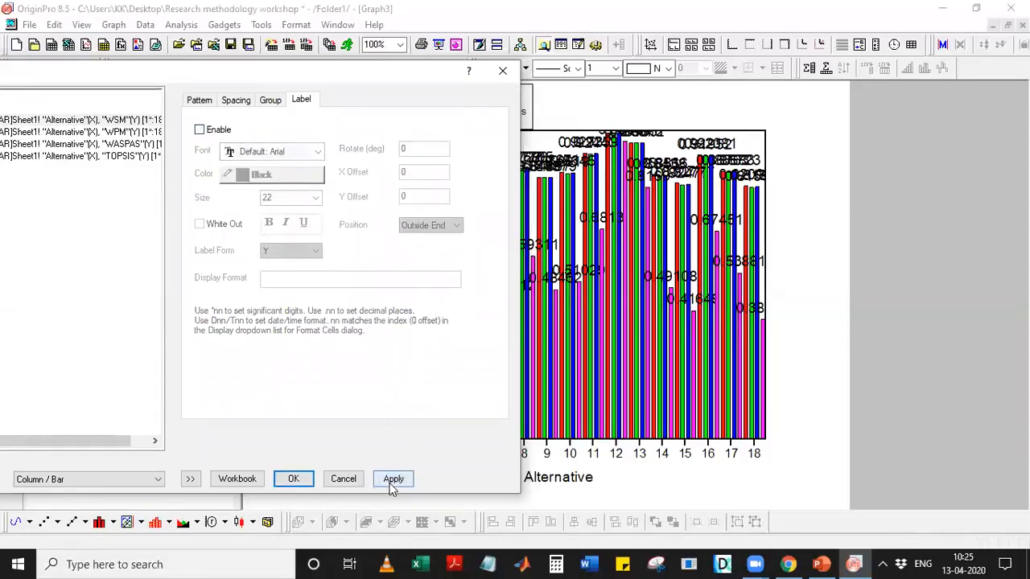
{"action": "left_click", "coordinate": [393, 480]}
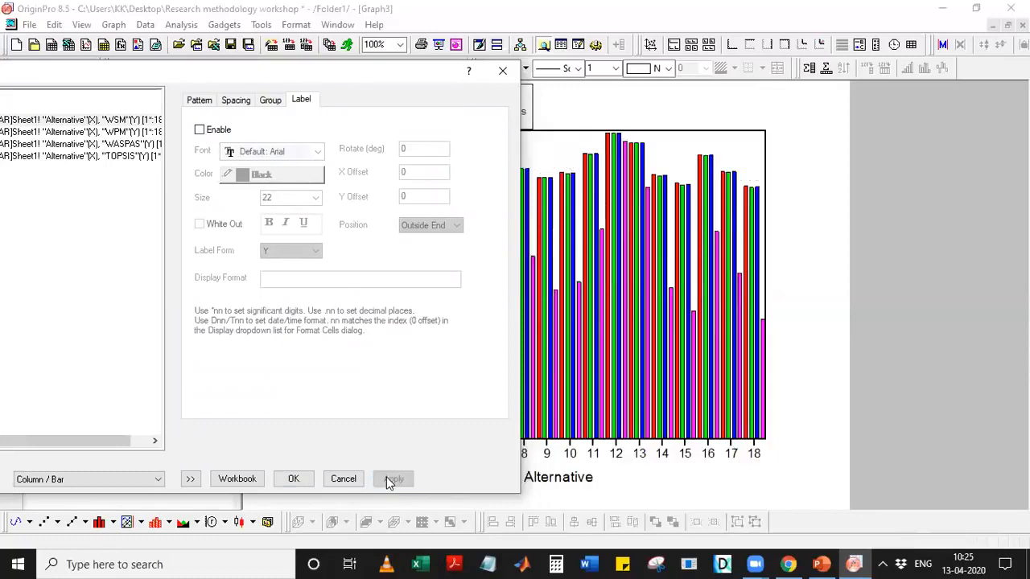
{"action": "left_click", "coordinate": [294, 480]}
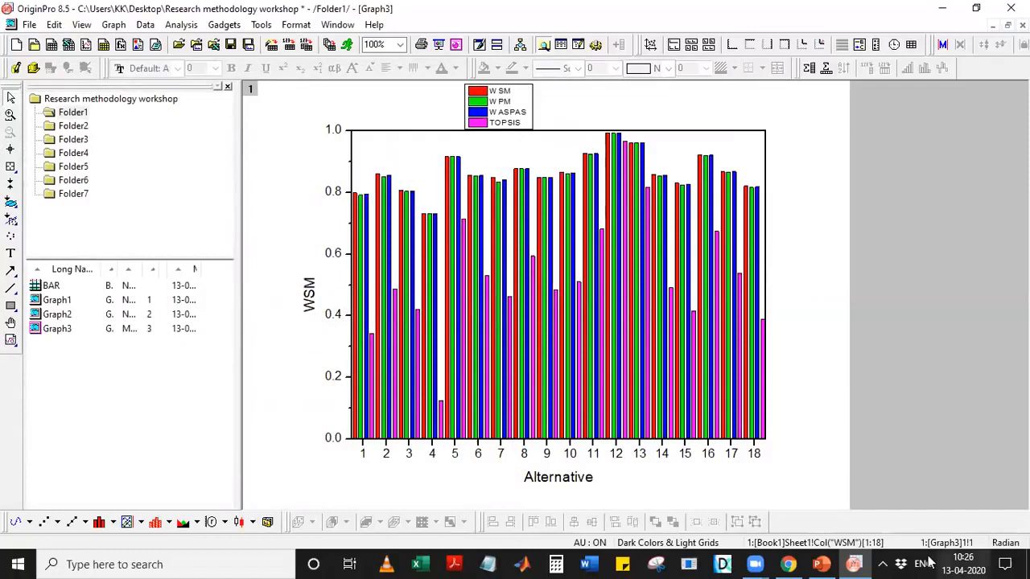
{"action": "left_click", "coordinate": [824, 559]}
Show PowerPoint slide 3, 'BAR GRAPHS WITH ERROR MEASURES'.
{"action": "left_click", "coordinate": [820, 563]}
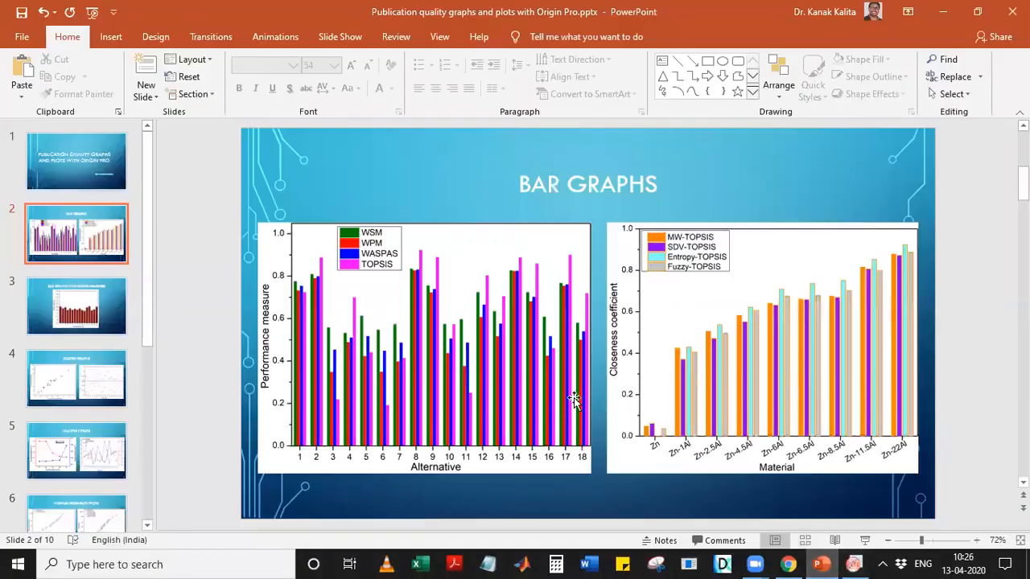
{"action": "left_click", "coordinate": [116, 307]}
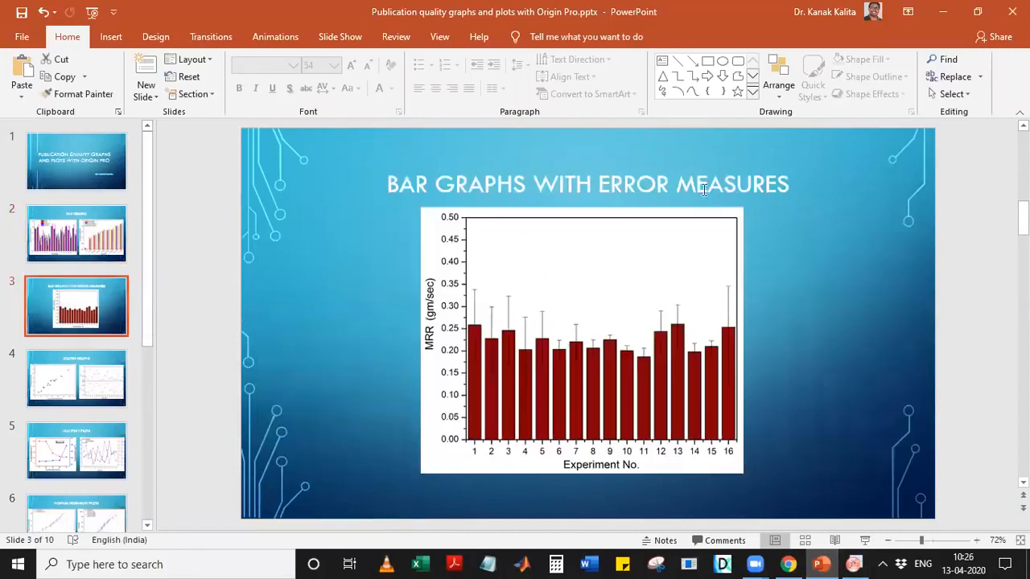